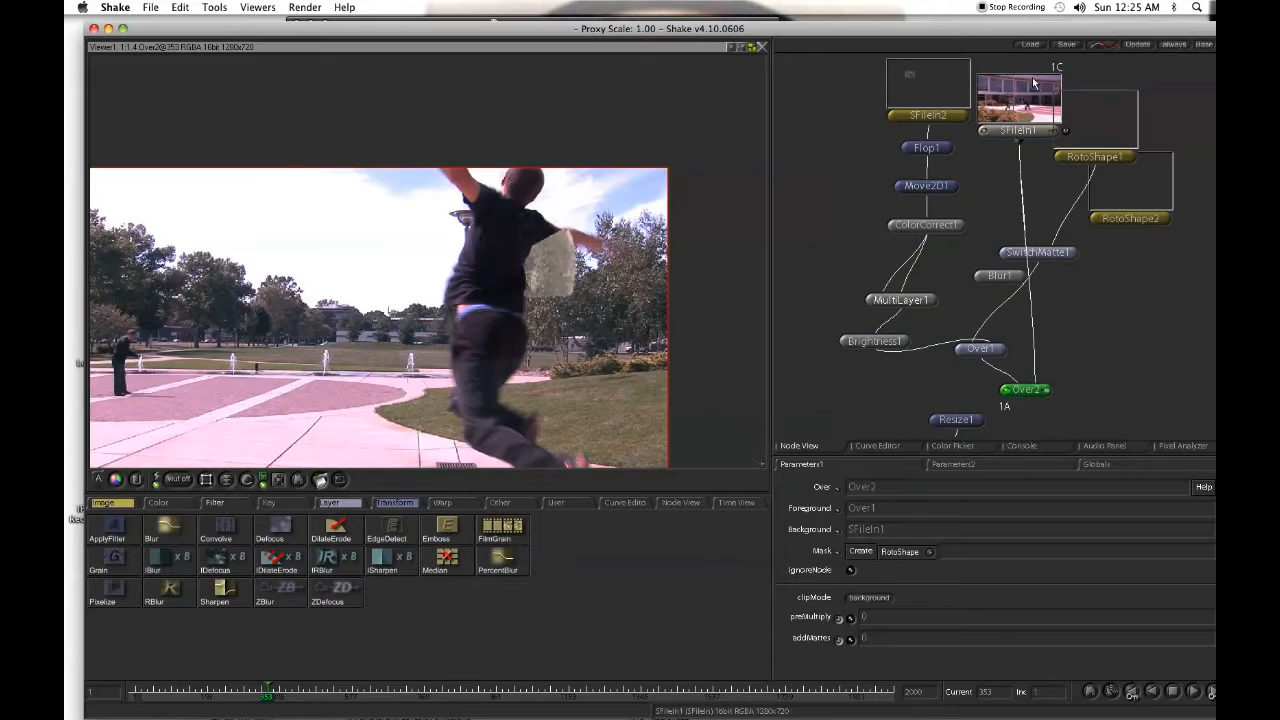
- Add a Blur node after RotoShape1 and set its pixels to 3
{"action": "left_click_drag", "start_coordinate": [513, 279], "coordinate": [520, 230]}
{"action": "scroll", "coordinate": [520, 235], "scroll_direction": "up", "scroll_amount": 3}
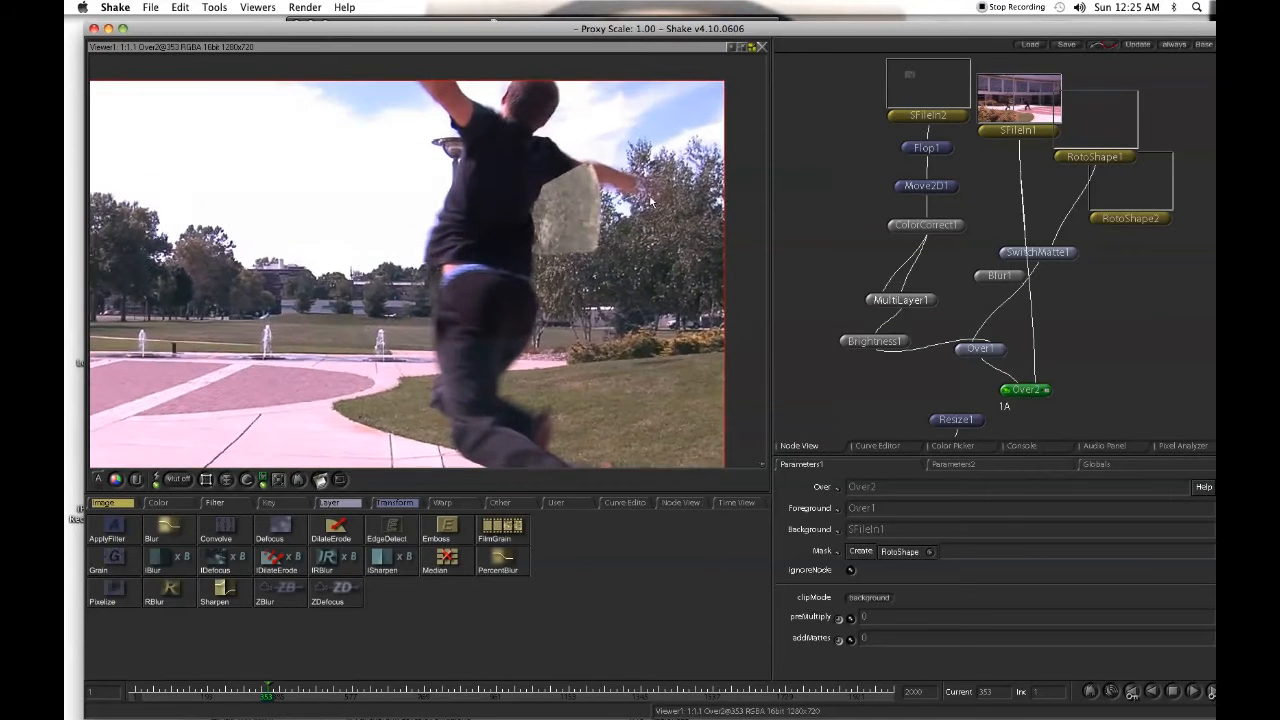
{"action": "left_click", "coordinate": [1132, 160]}
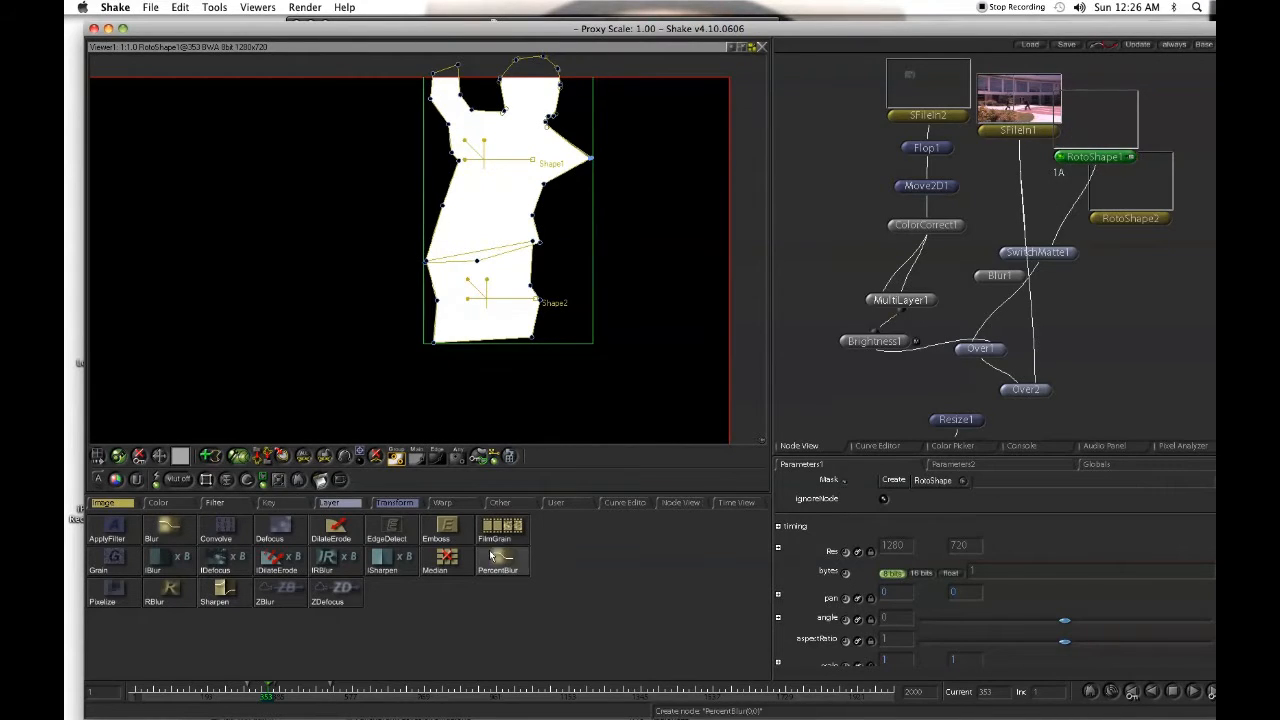
{"action": "left_click", "coordinate": [191, 543]}
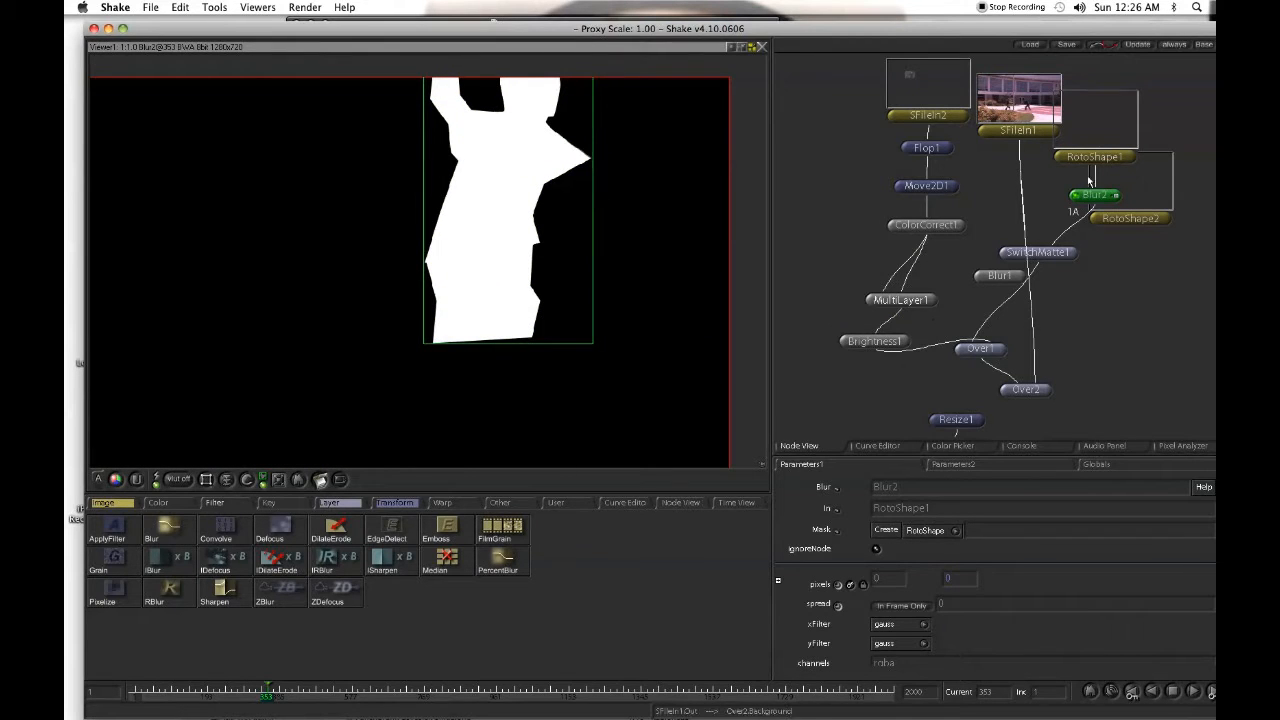
{"action": "left_click_drag", "start_coordinate": [882, 581], "coordinate": [890, 581]}
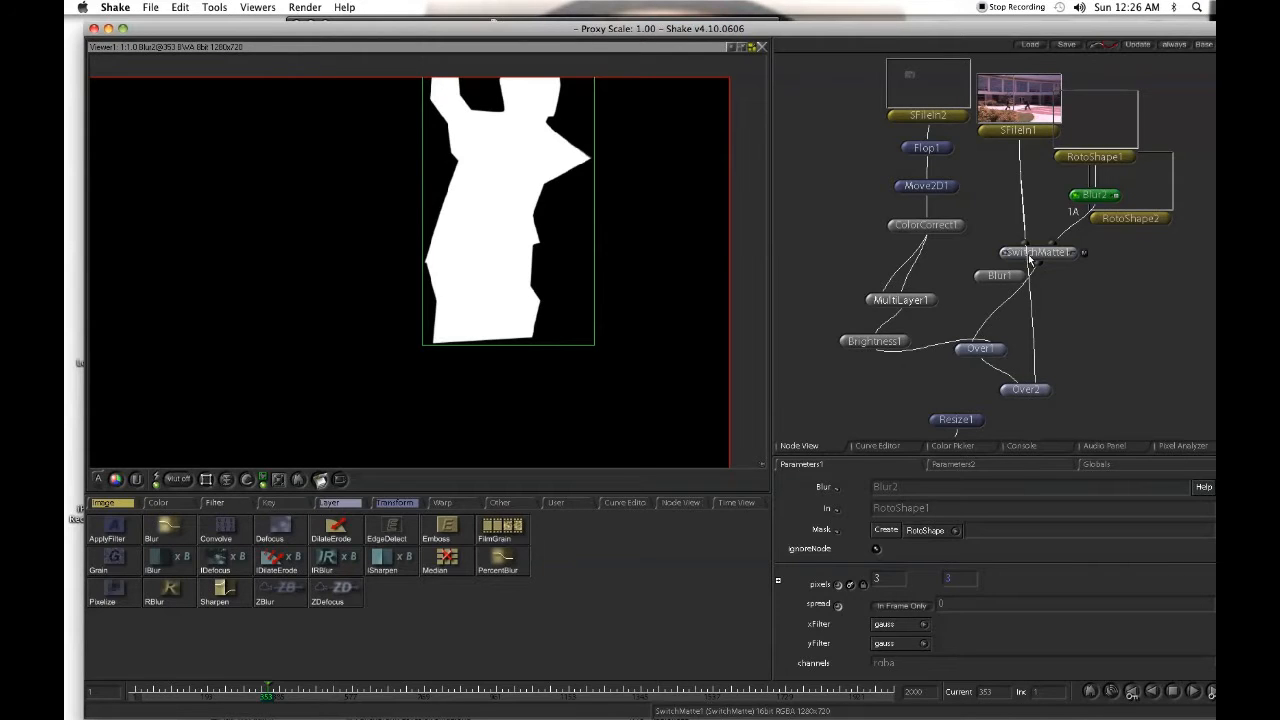
- Compare the outputs of Over1 and Over2 in the viewer to check the softened matte around the jumping person
{"action": "double_click", "coordinate": [980, 349]}
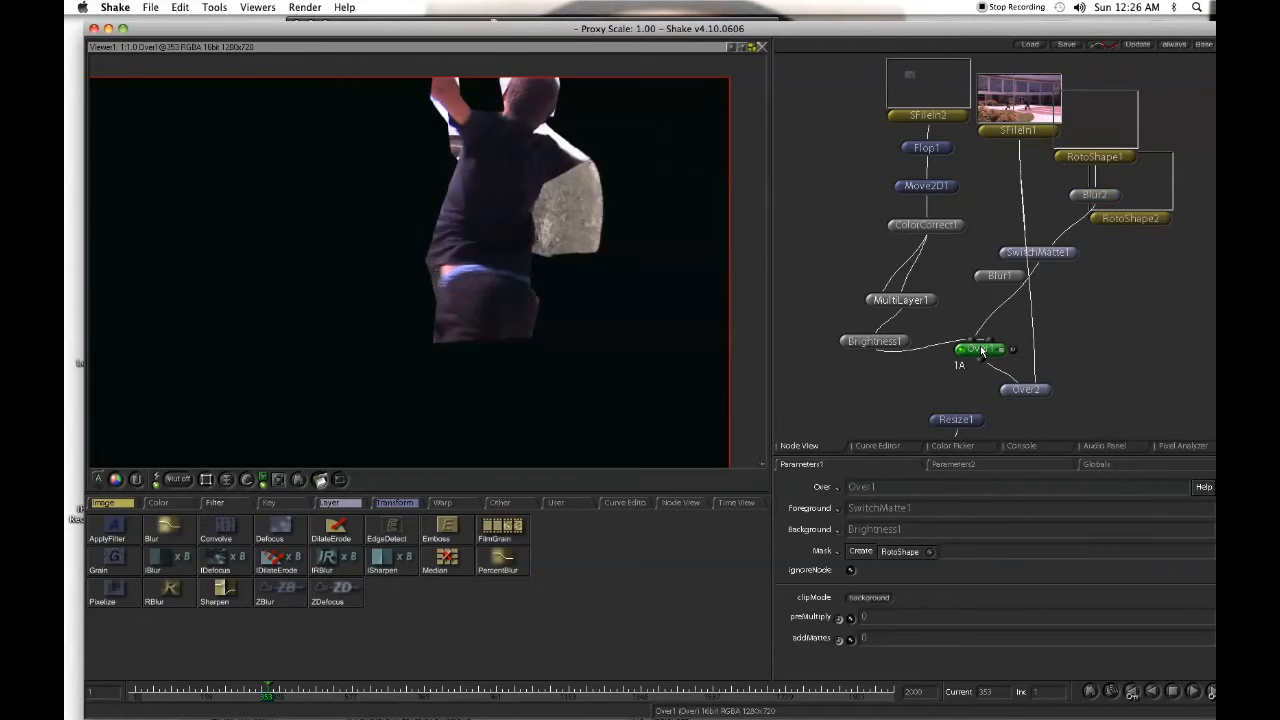
{"action": "double_click", "coordinate": [1029, 390]}
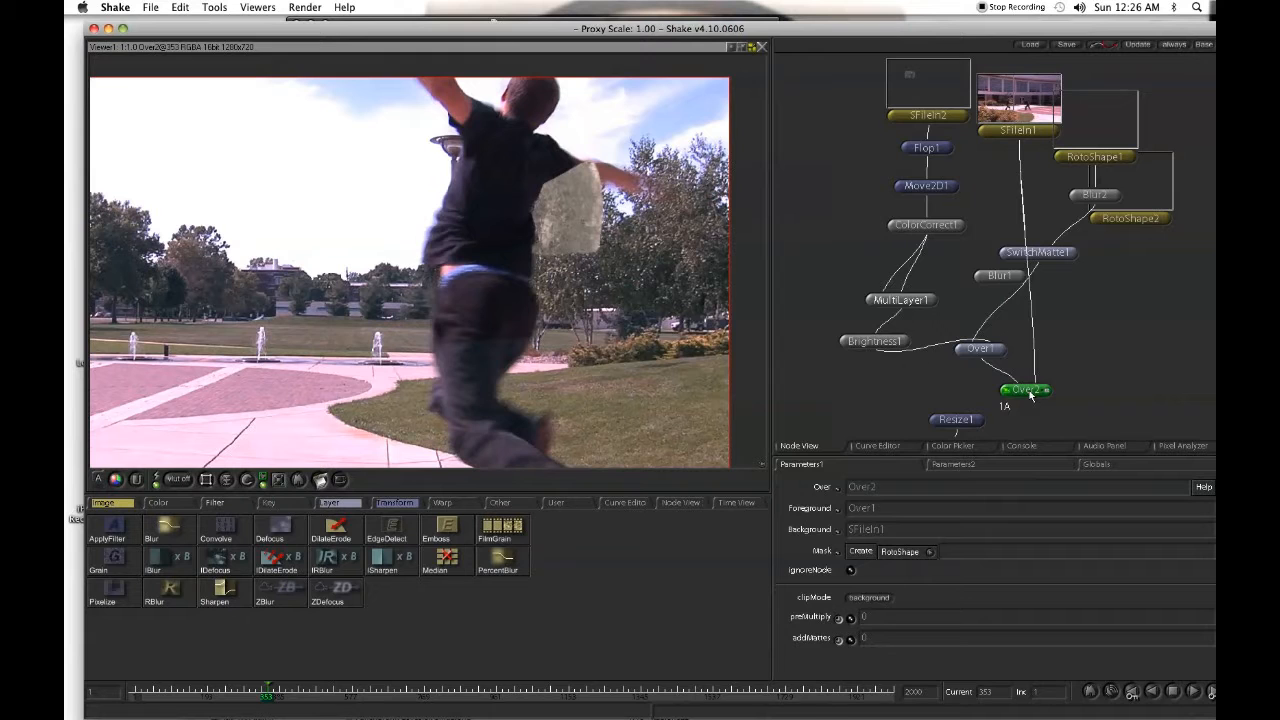
{"action": "left_click_drag", "start_coordinate": [559, 375], "coordinate": [436, 324]}
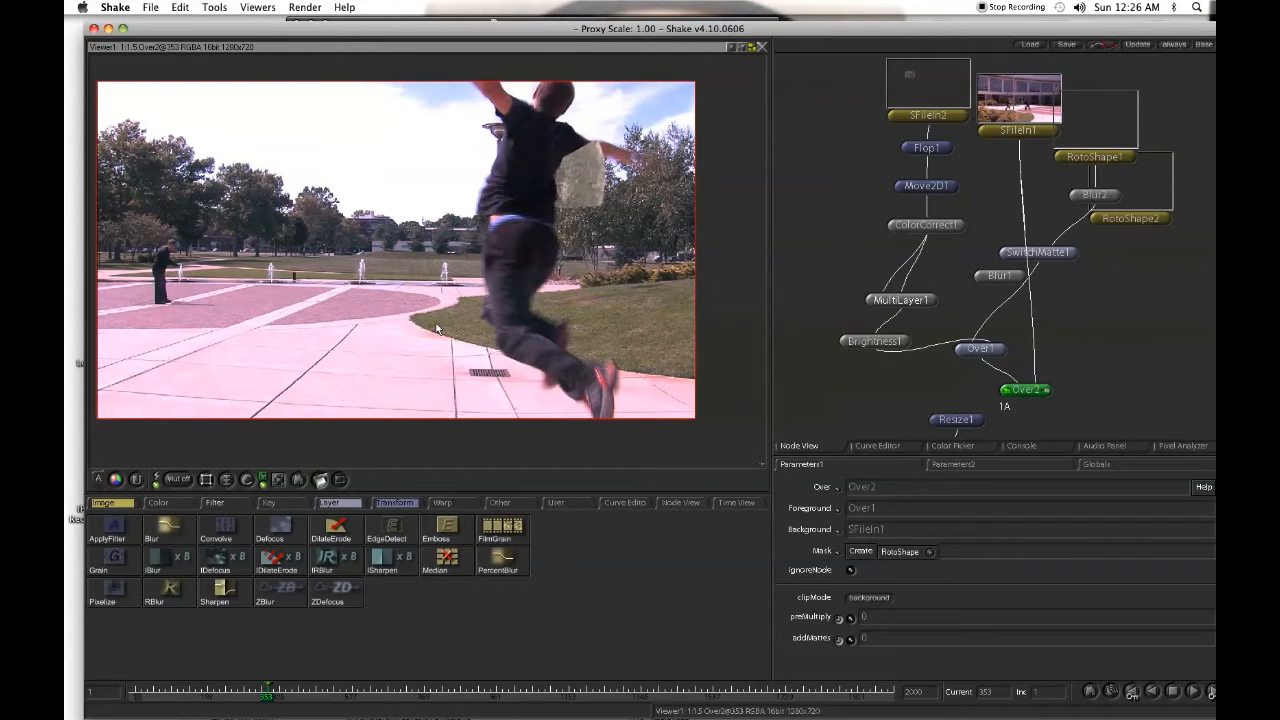
{"action": "left_click", "coordinate": [1114, 196]}
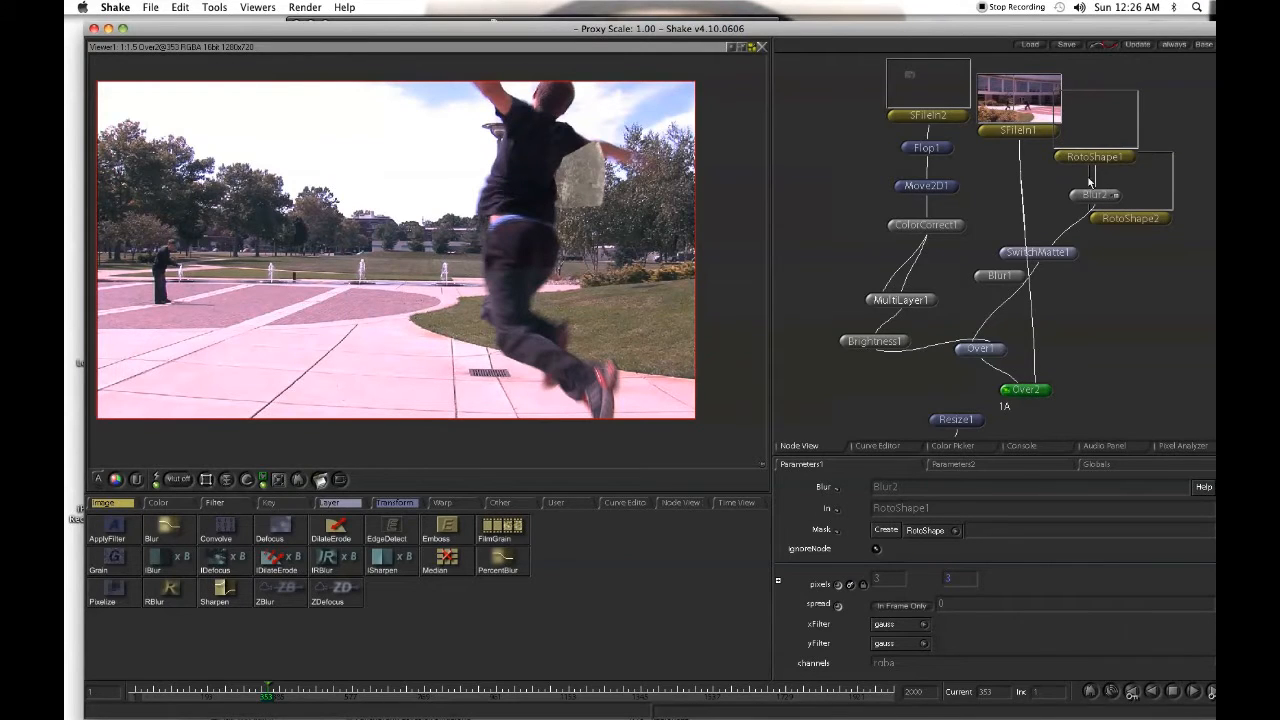
{"action": "double_click", "coordinate": [978, 349]}
{"action": "double_click", "coordinate": [1020, 130]}
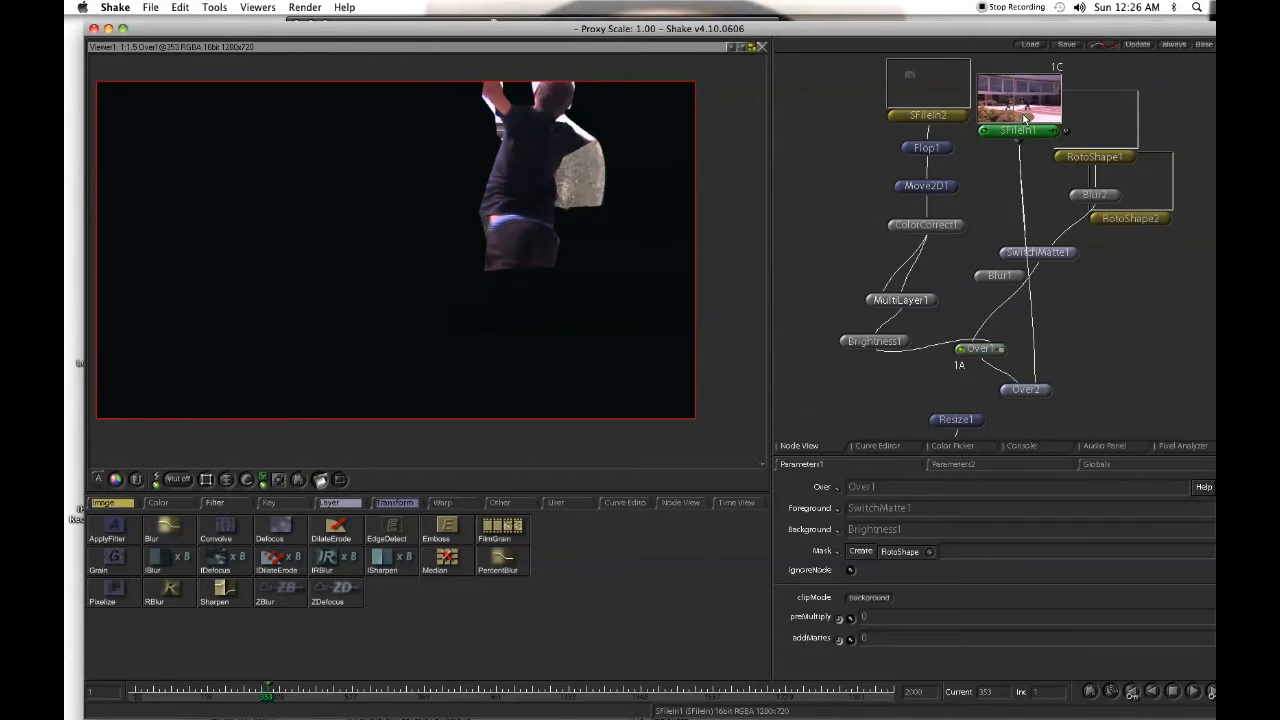
{"action": "double_click", "coordinate": [980, 349]}
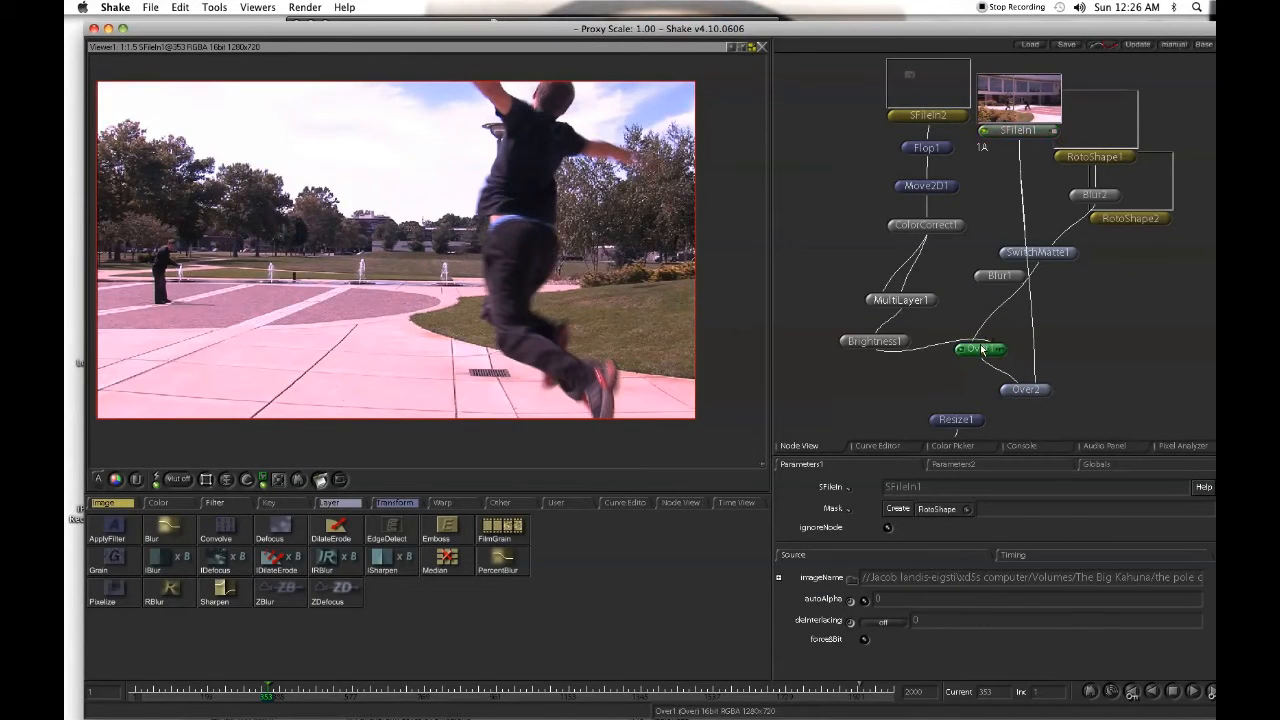
{"action": "double_click", "coordinate": [1030, 390]}
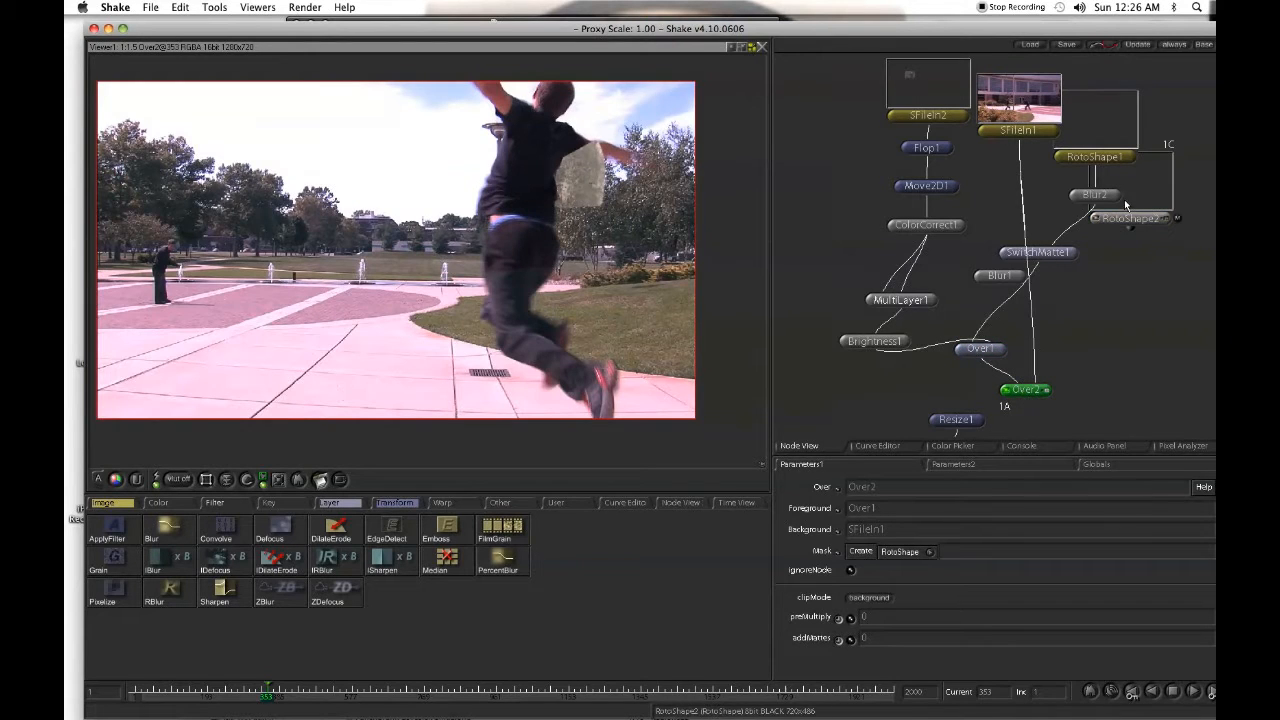
- Feather RotoShape1 at frame 353 by pulling out the edge points at the arm tip and the opposite side of the torso
{"action": "double_click", "coordinate": [1093, 157]}
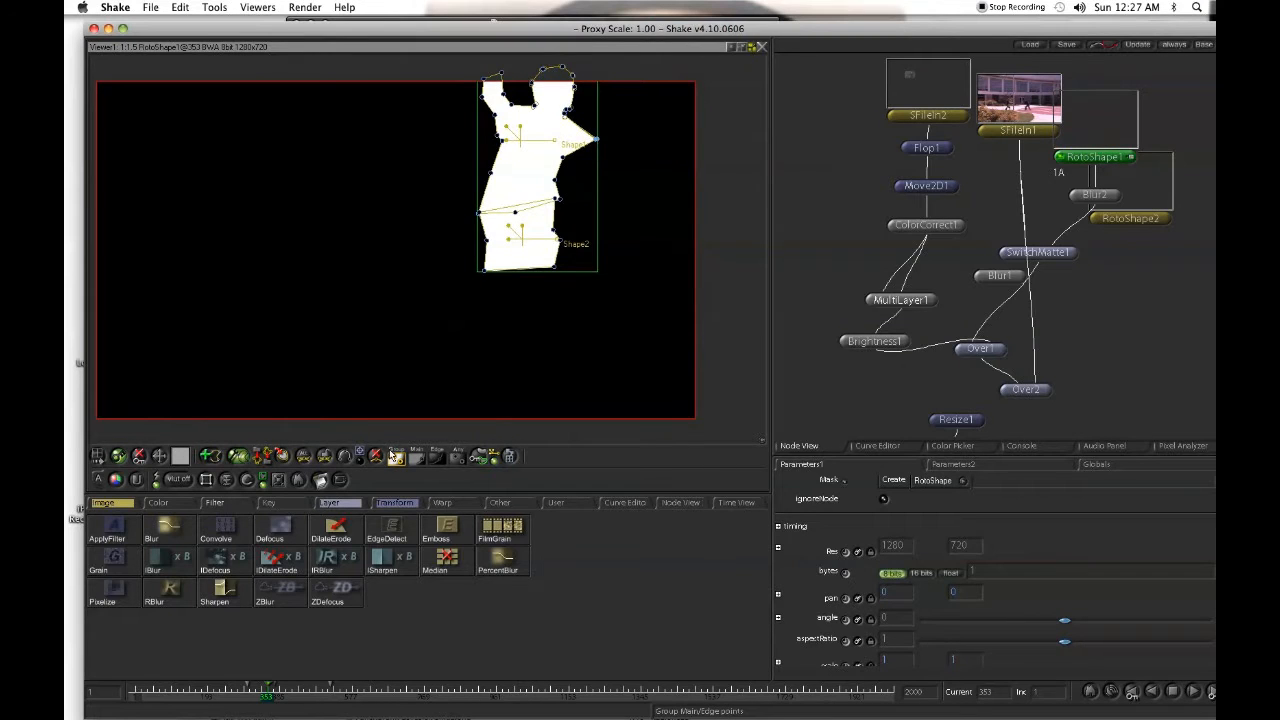
{"action": "left_click", "coordinate": [437, 457]}
{"action": "left_click_drag", "start_coordinate": [518, 205], "coordinate": [452, 381]}
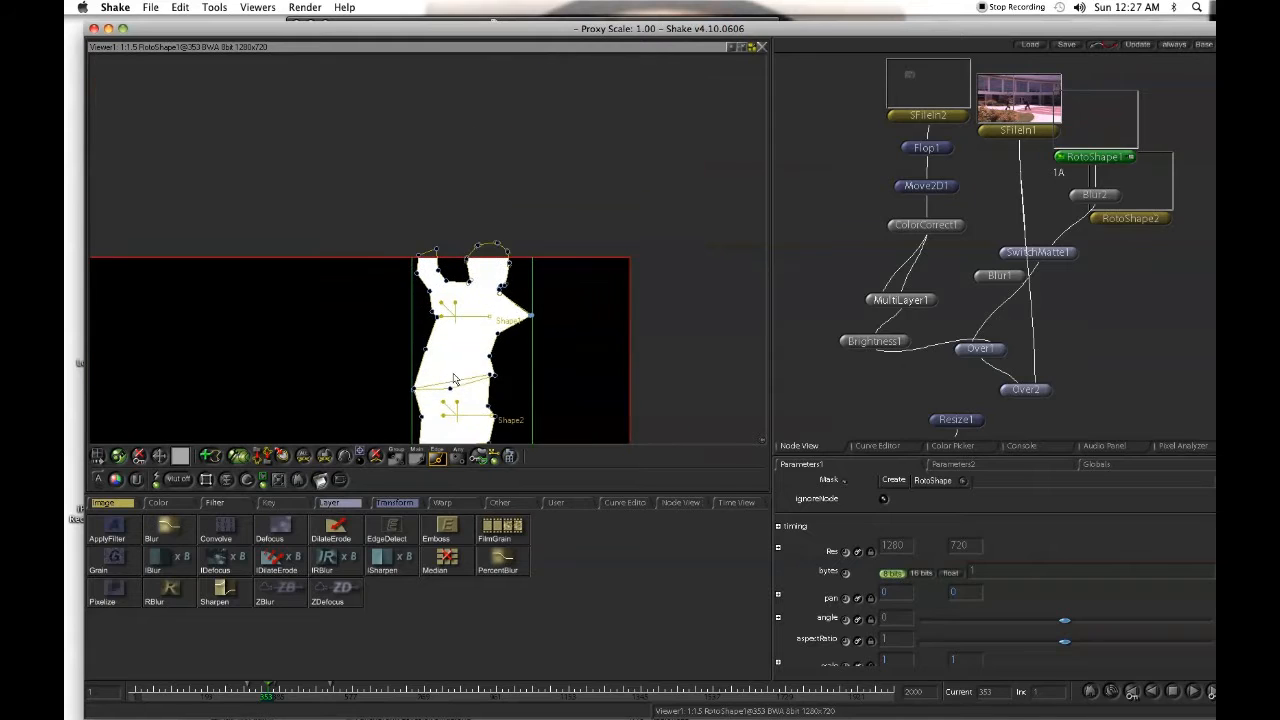
{"action": "left_click_drag", "start_coordinate": [485, 305], "coordinate": [775, 226]}
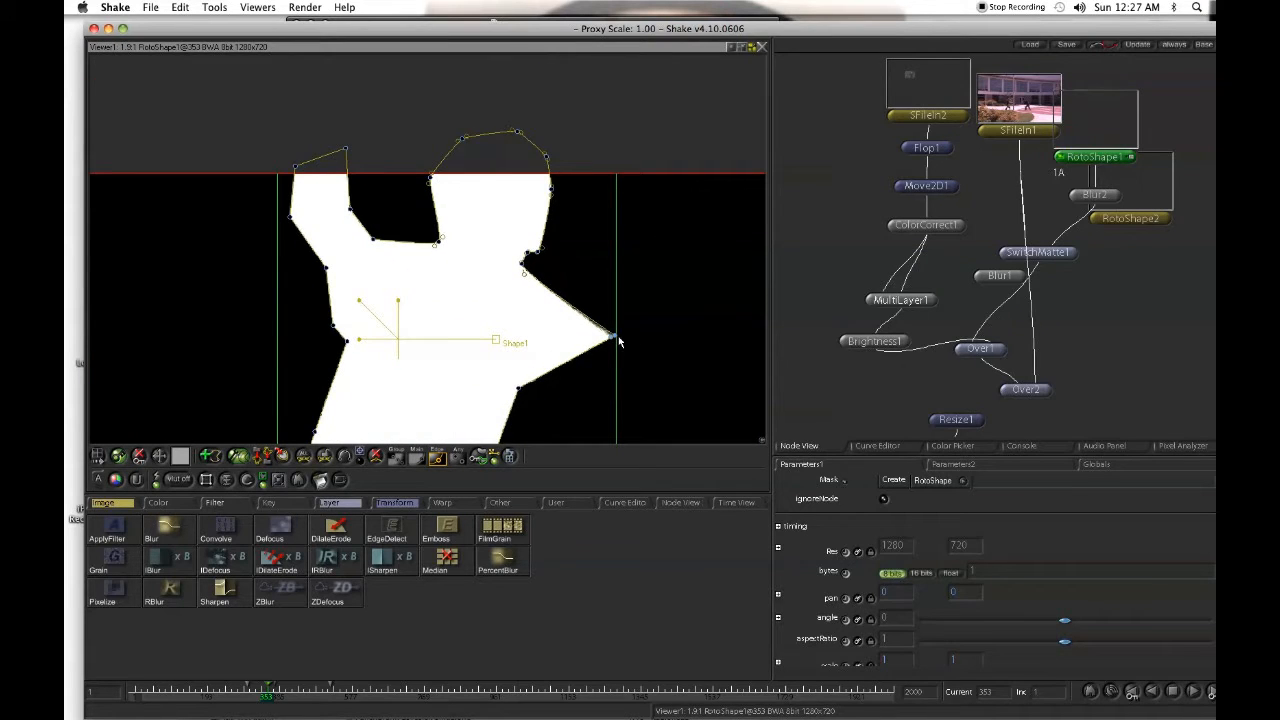
{"action": "left_click_drag", "start_coordinate": [617, 340], "coordinate": [664, 337]}
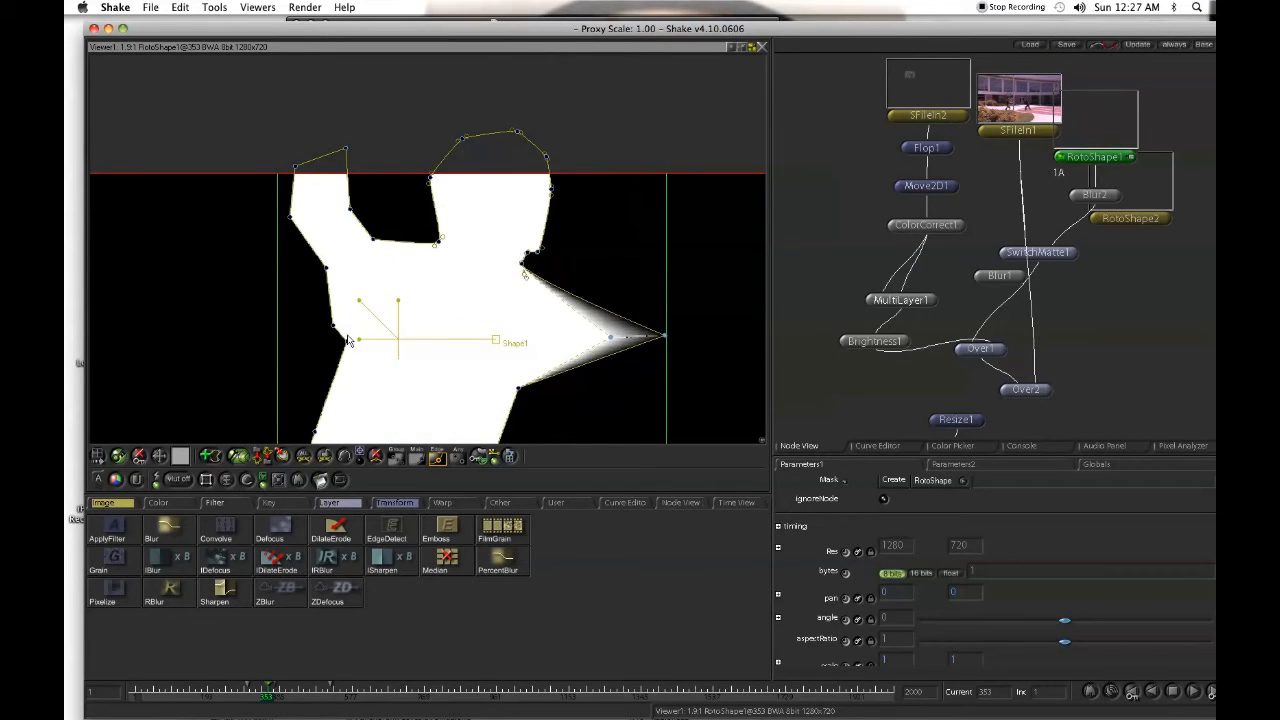
{"action": "left_click_drag", "start_coordinate": [347, 343], "coordinate": [417, 129]}
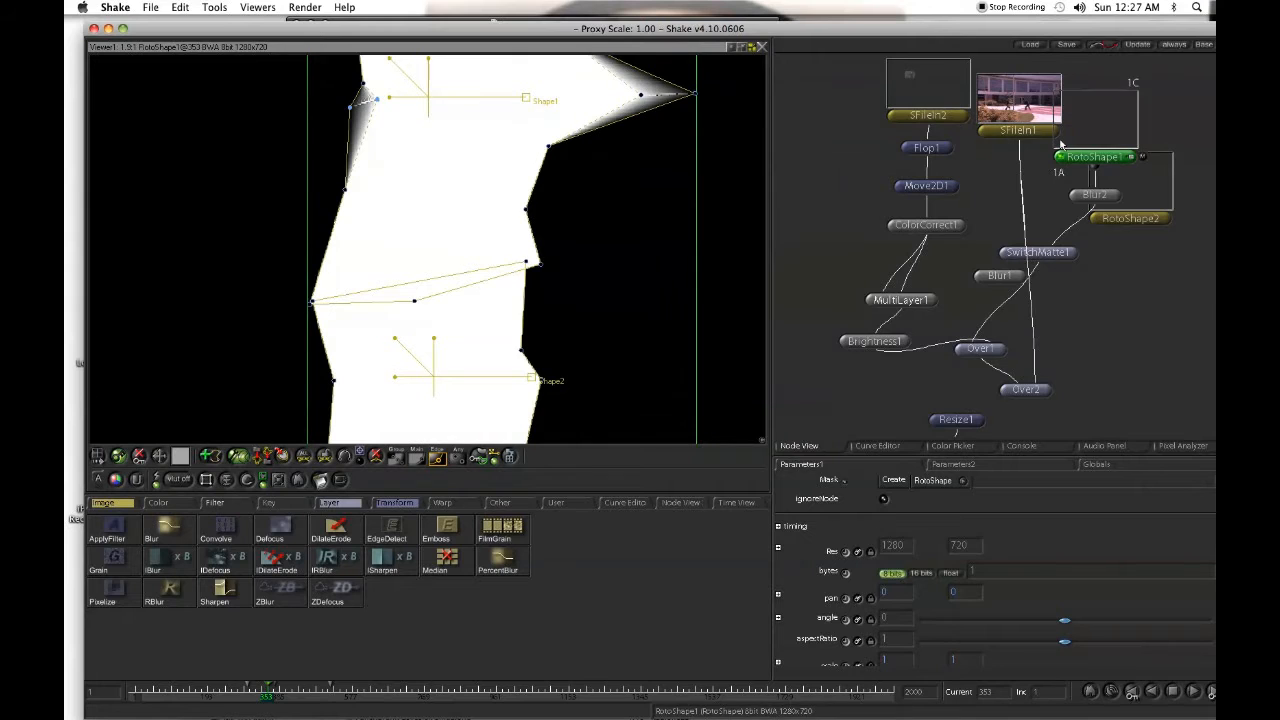
{"action": "left_click_drag", "start_coordinate": [589, 218], "coordinate": [628, 138]}
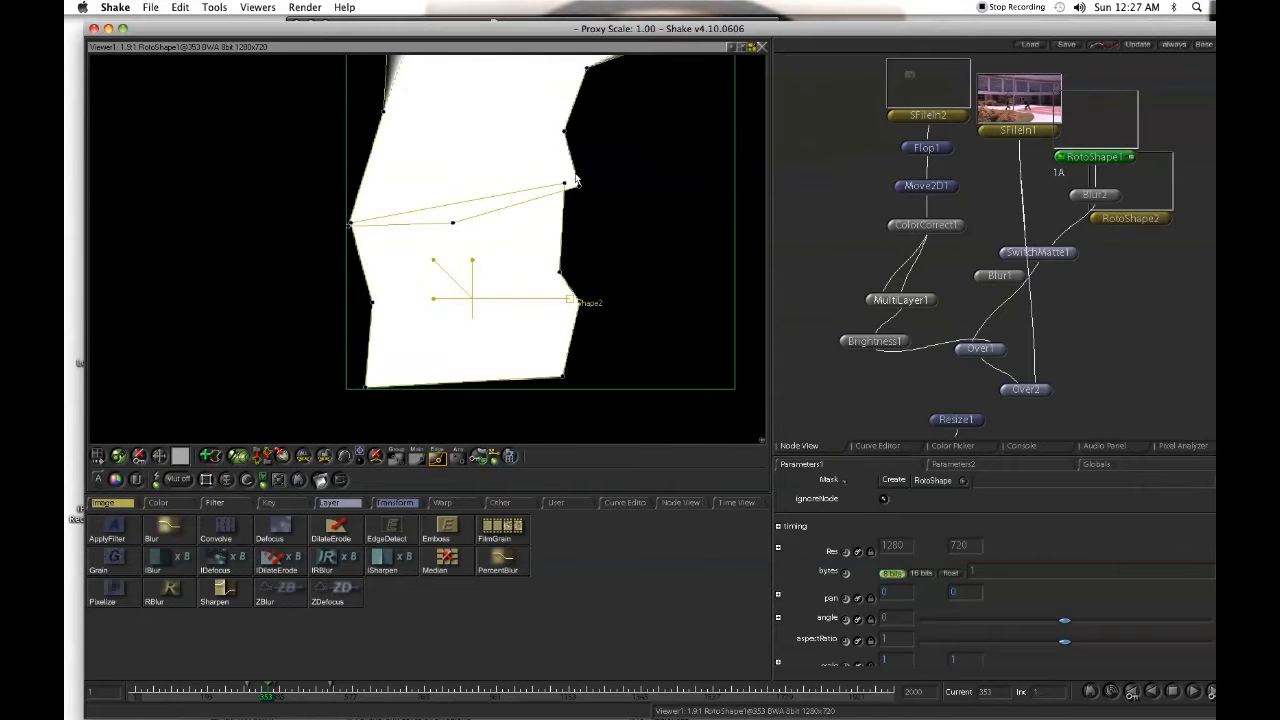
{"action": "left_click_drag", "start_coordinate": [578, 172], "coordinate": [386, 218]}
{"action": "left_click_drag", "start_coordinate": [510, 214], "coordinate": [475, 328]}
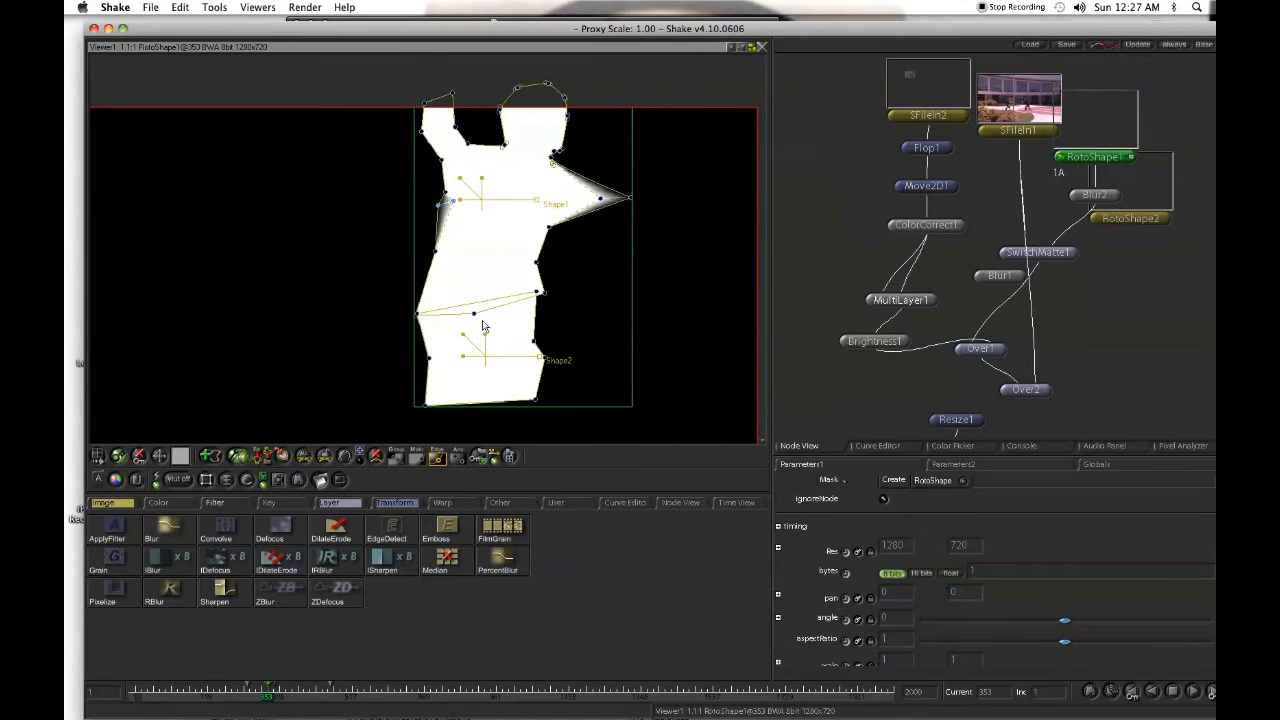
- Set the resolution of RotoShape2 to 1280 by 720
{"action": "double_click", "coordinate": [1130, 218]}
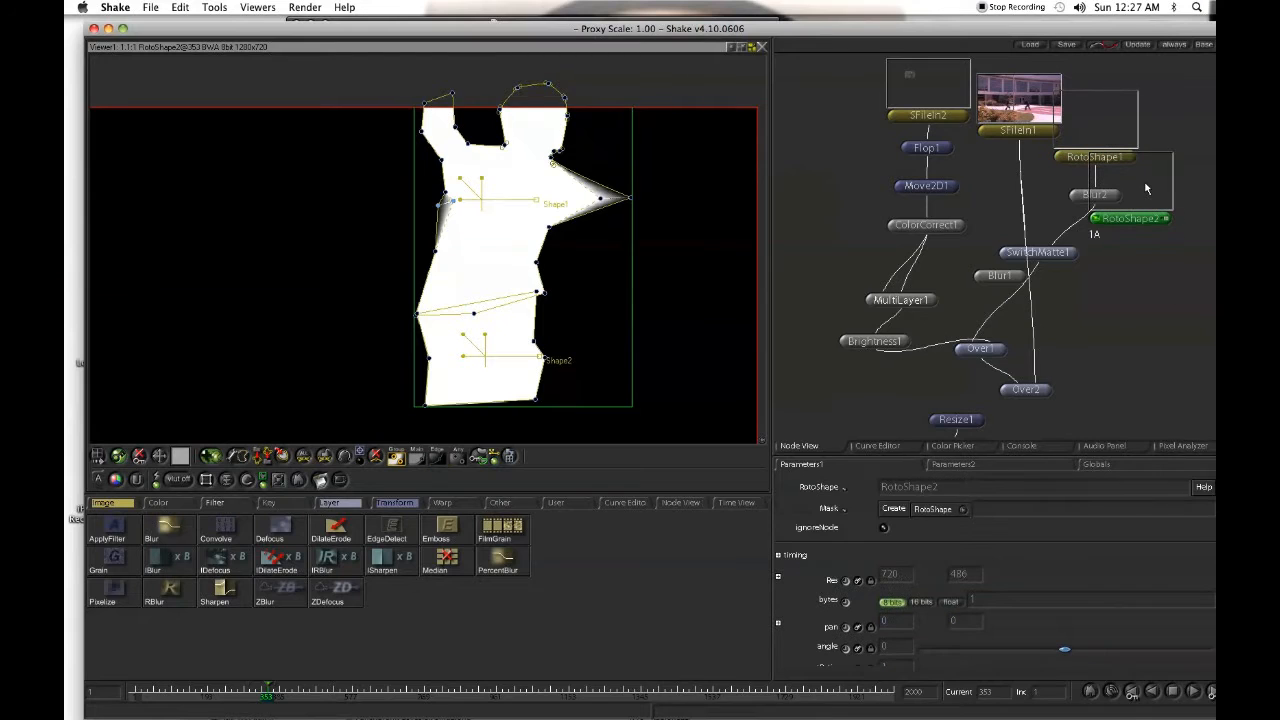
{"action": "key", "text": "f"}
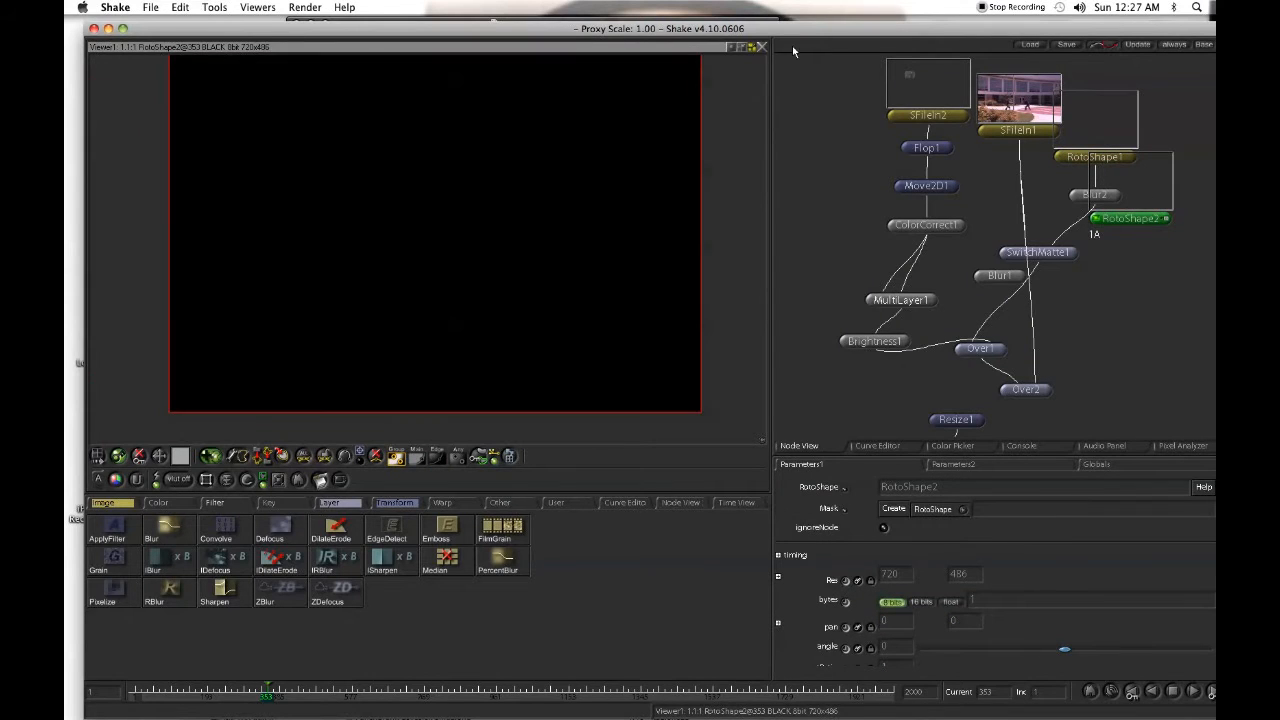
{"action": "double_click", "coordinate": [897, 577]}
{"action": "type", "text": "1280"}
{"action": "key", "text": "Return"}
{"action": "double_click", "coordinate": [968, 578]}
{"action": "type", "text": "720"}
{"action": "key", "text": "Return"}
{"action": "left_click_drag", "start_coordinate": [610, 268], "coordinate": [374, 298]}
{"action": "left_click_drag", "start_coordinate": [534, 292], "coordinate": [406, 291]}
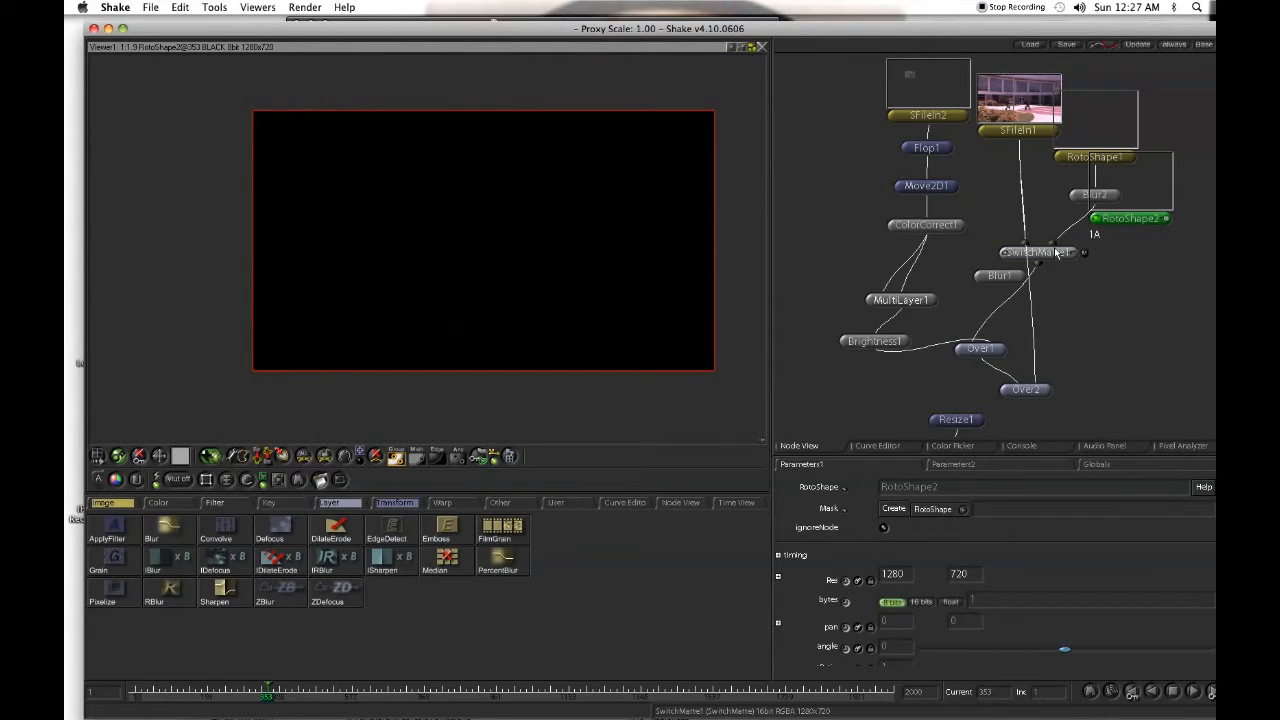
- Spread out the node tree by moving SwitchMatte1, SFileIn1, RotoShape2 and Blur2 apart from their overlapping neighbours
{"action": "left_click_drag", "start_coordinate": [1044, 253], "coordinate": [1052, 256]}
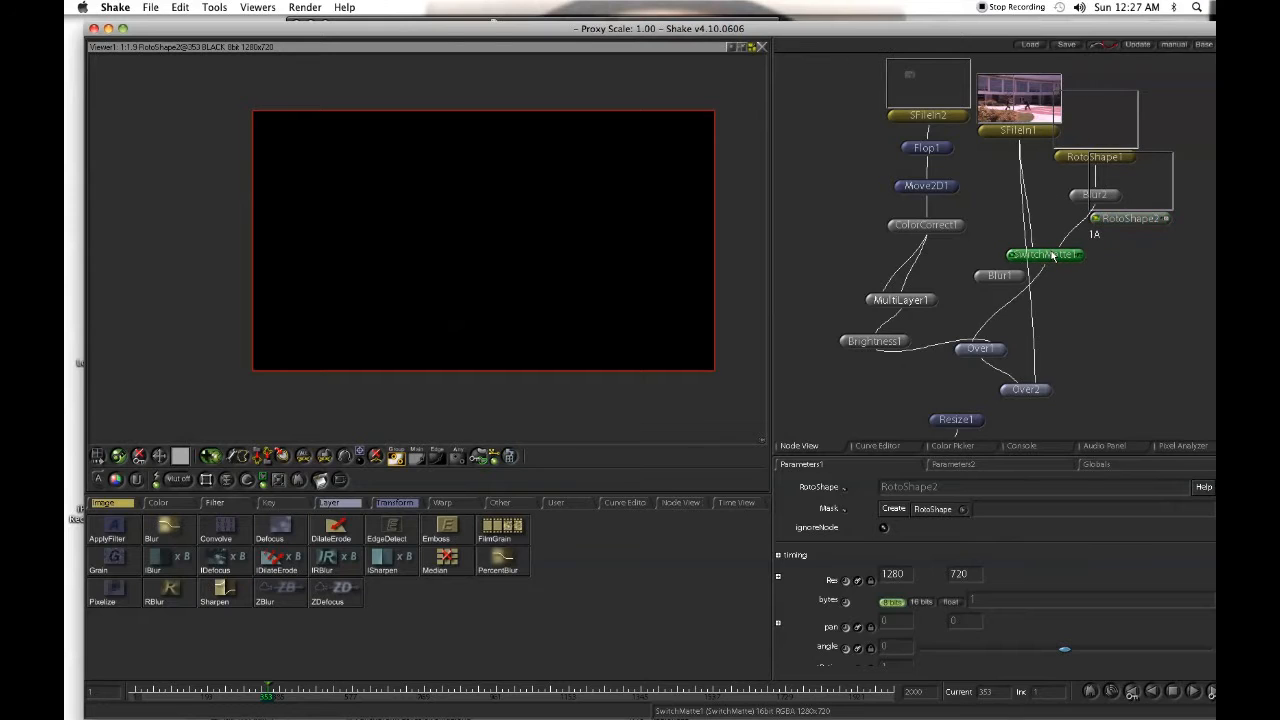
{"action": "left_click_drag", "start_coordinate": [1031, 110], "coordinate": [1010, 152]}
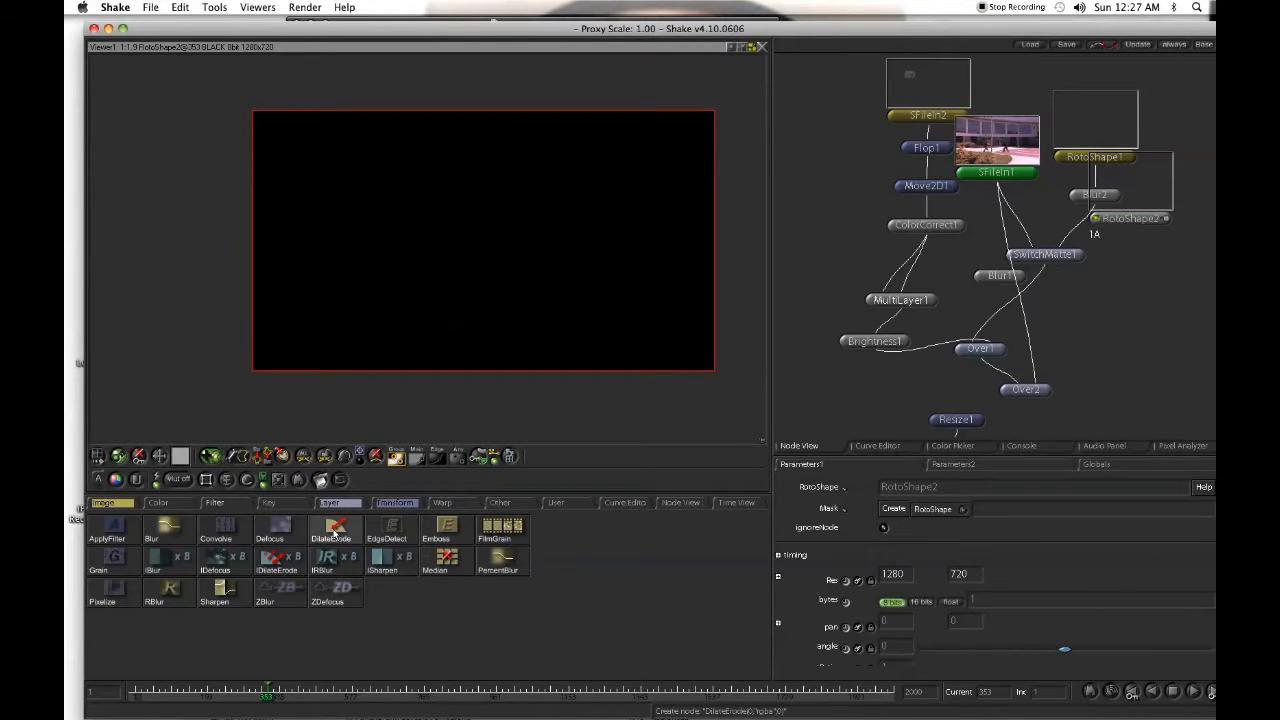
{"action": "double_click", "coordinate": [1093, 157]}
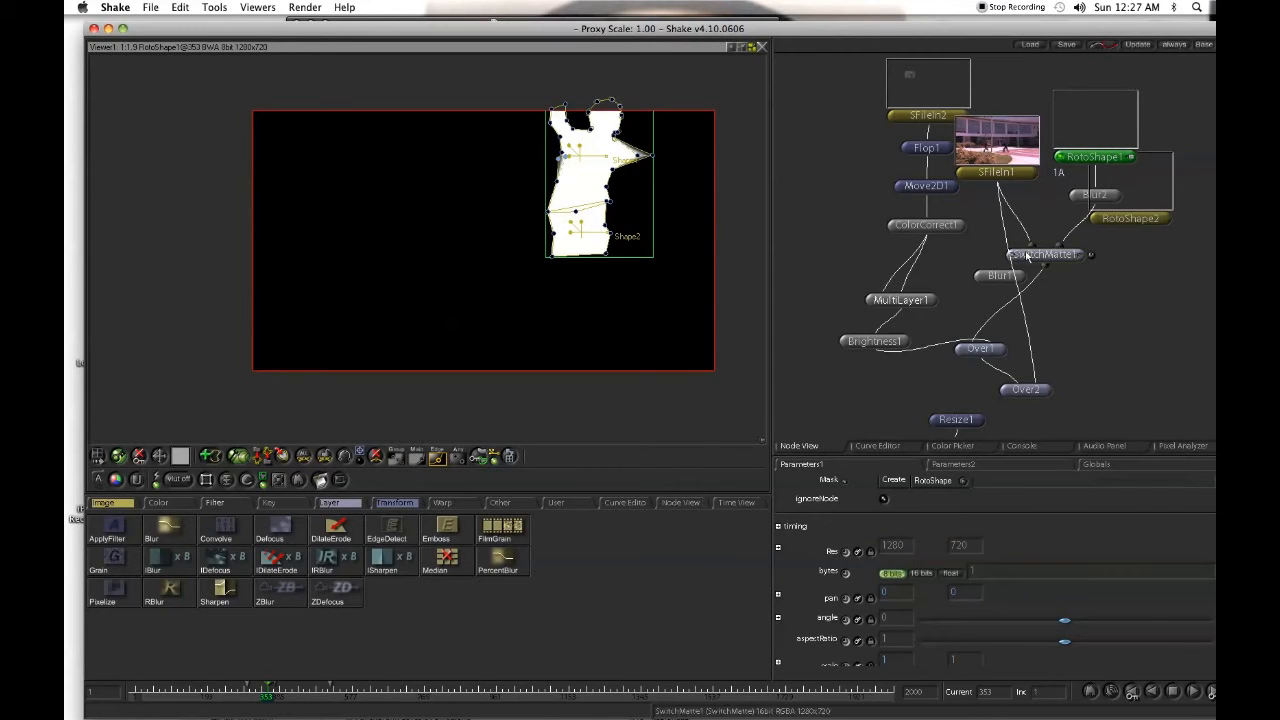
{"action": "left_click_drag", "start_coordinate": [680, 249], "coordinate": [862, 243]}
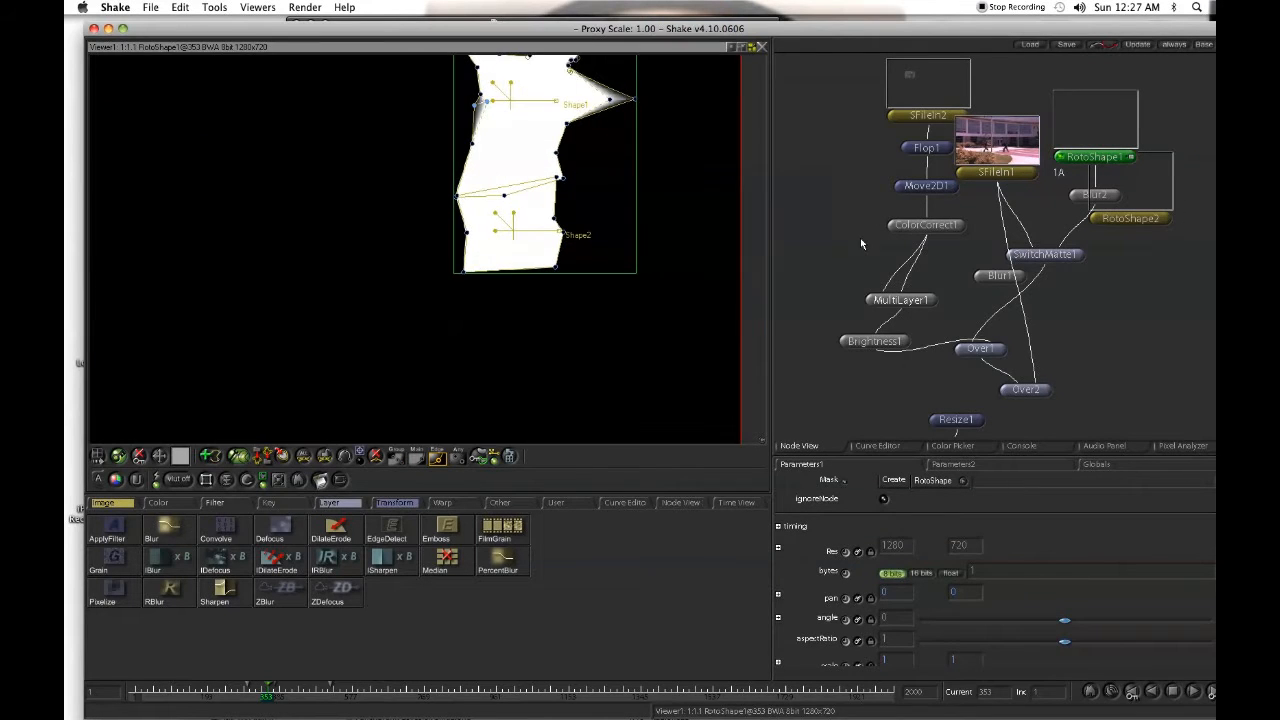
{"action": "left_click", "coordinate": [1130, 218]}
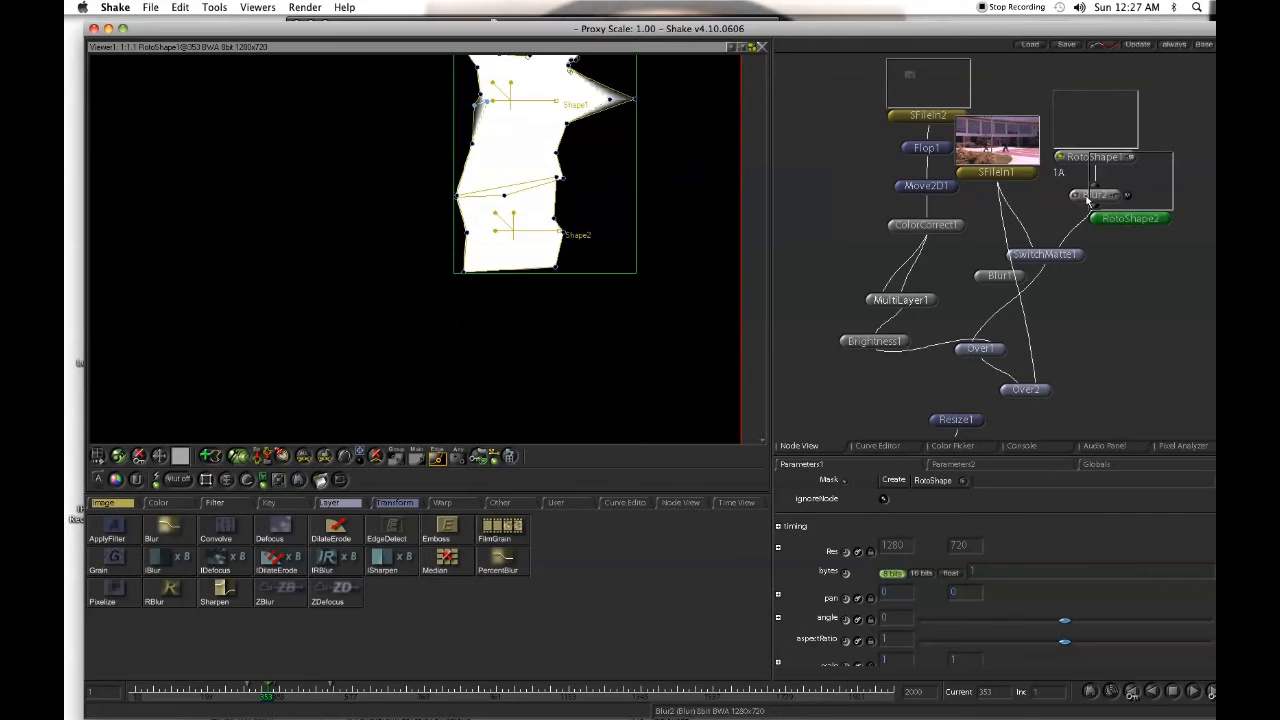
{"action": "left_click", "coordinate": [1090, 198]}
{"action": "left_click_drag", "start_coordinate": [1137, 199], "coordinate": [1091, 201]}
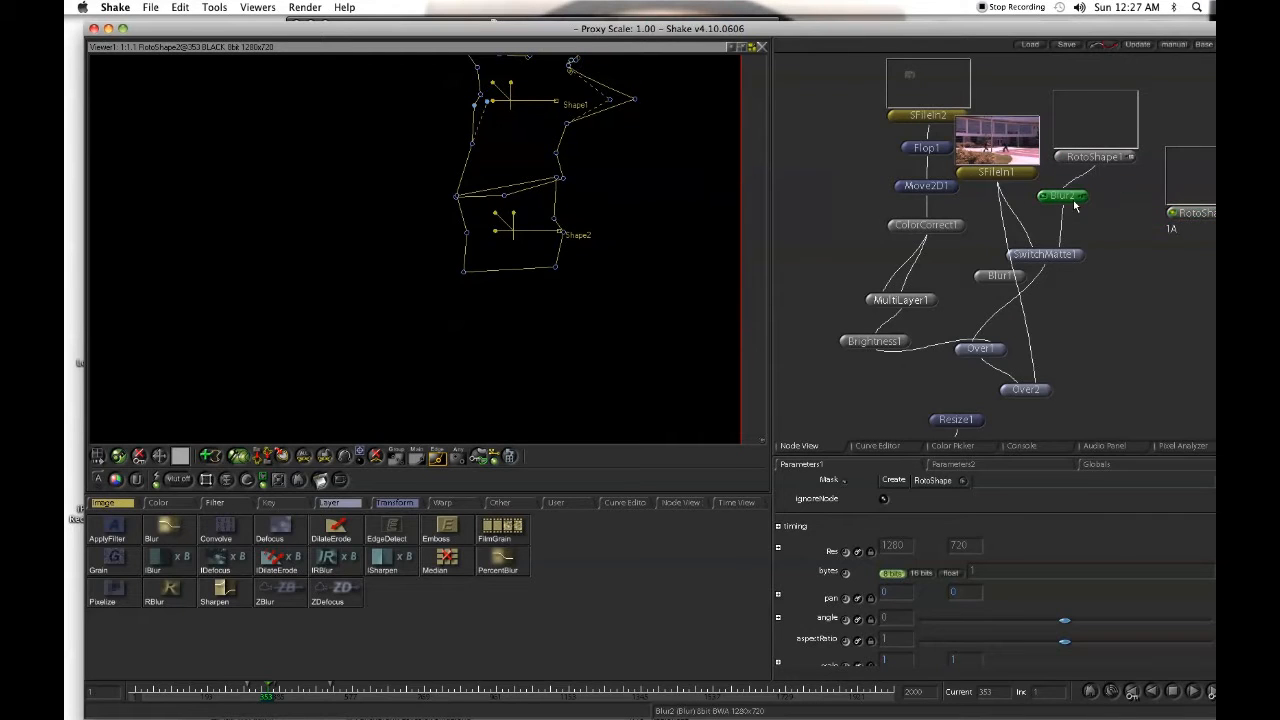
- Set the pixels of Blur2 to 30 and display the Over2 composite
{"action": "left_click", "coordinate": [1080, 201]}
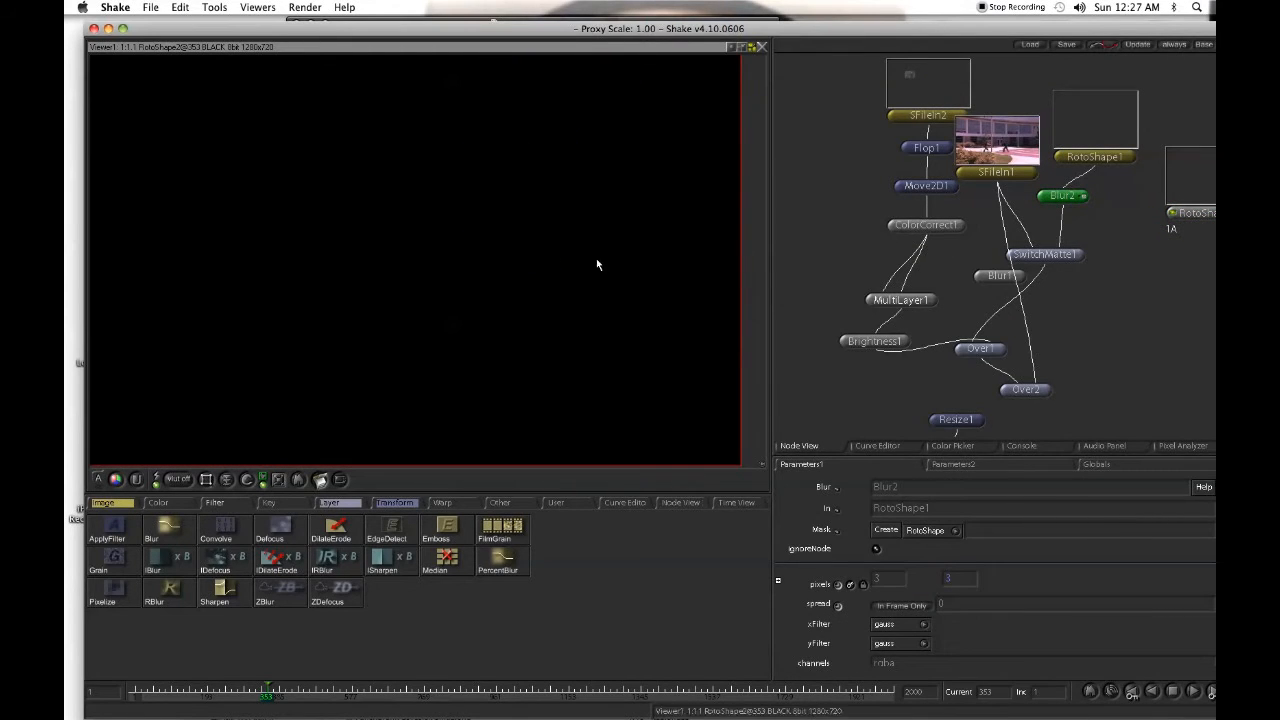
{"action": "left_click_drag", "start_coordinate": [894, 580], "coordinate": [958, 580]}
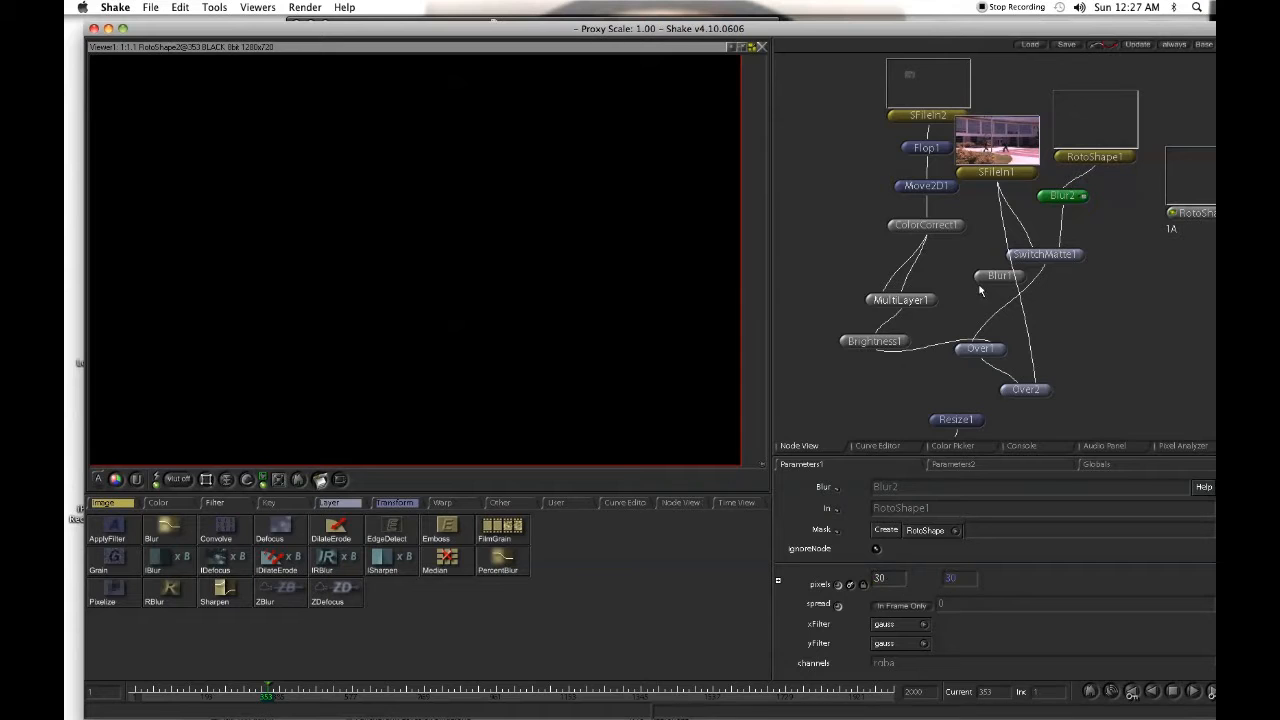
{"action": "double_click", "coordinate": [986, 350]}
{"action": "left_click", "coordinate": [1032, 391]}
{"action": "double_click", "coordinate": [1034, 391]}
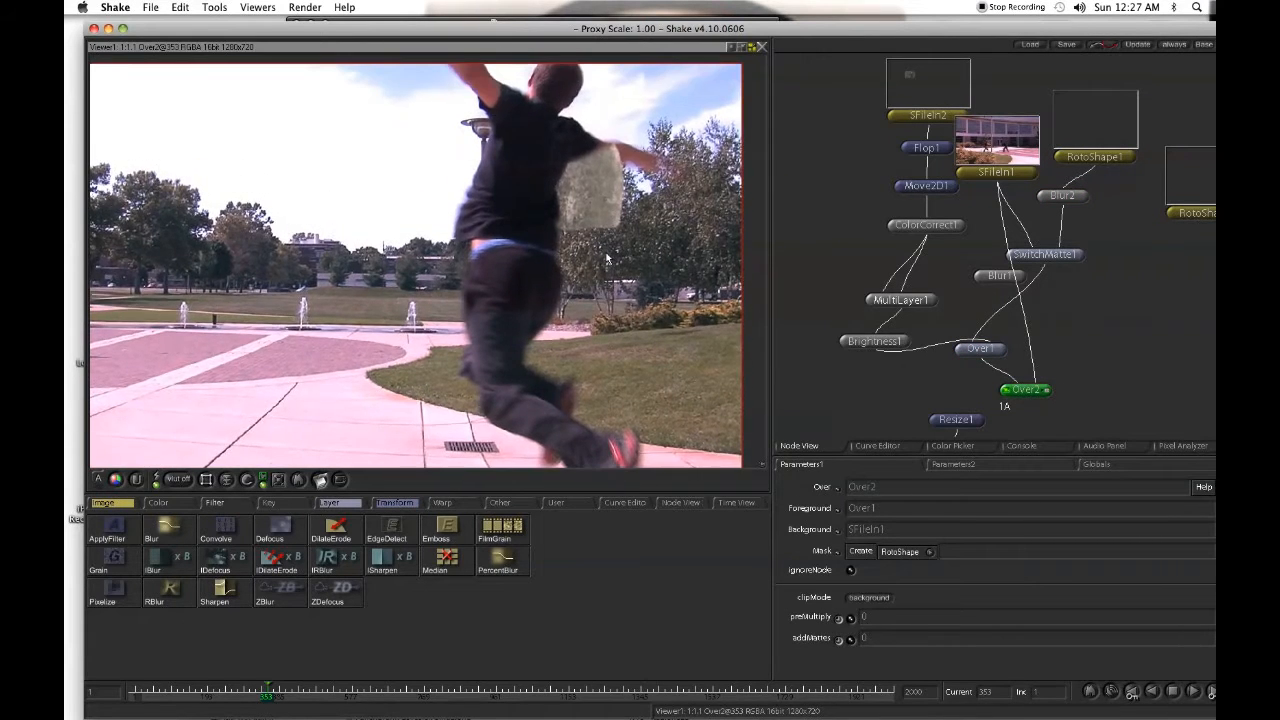
{"action": "scroll", "coordinate": [606, 258], "scroll_direction": "down", "scroll_amount": 2}
- Draw an additional closed roto shape in RotoShape1 around the person's outstretched arm at frame 353, over the Over2 composite
{"action": "left_click", "coordinate": [1134, 160]}
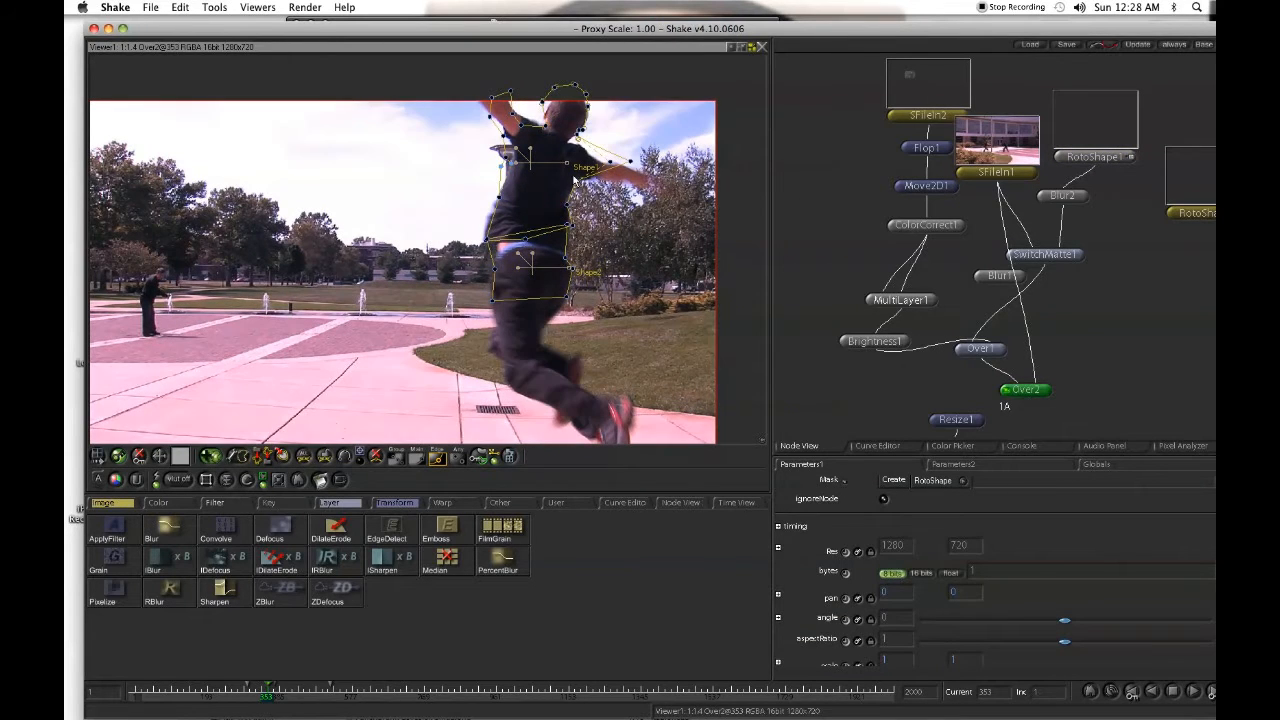
{"action": "left_click", "coordinate": [630, 181]}
{"action": "left_click", "coordinate": [645, 191]}
{"action": "left_click", "coordinate": [672, 185]}
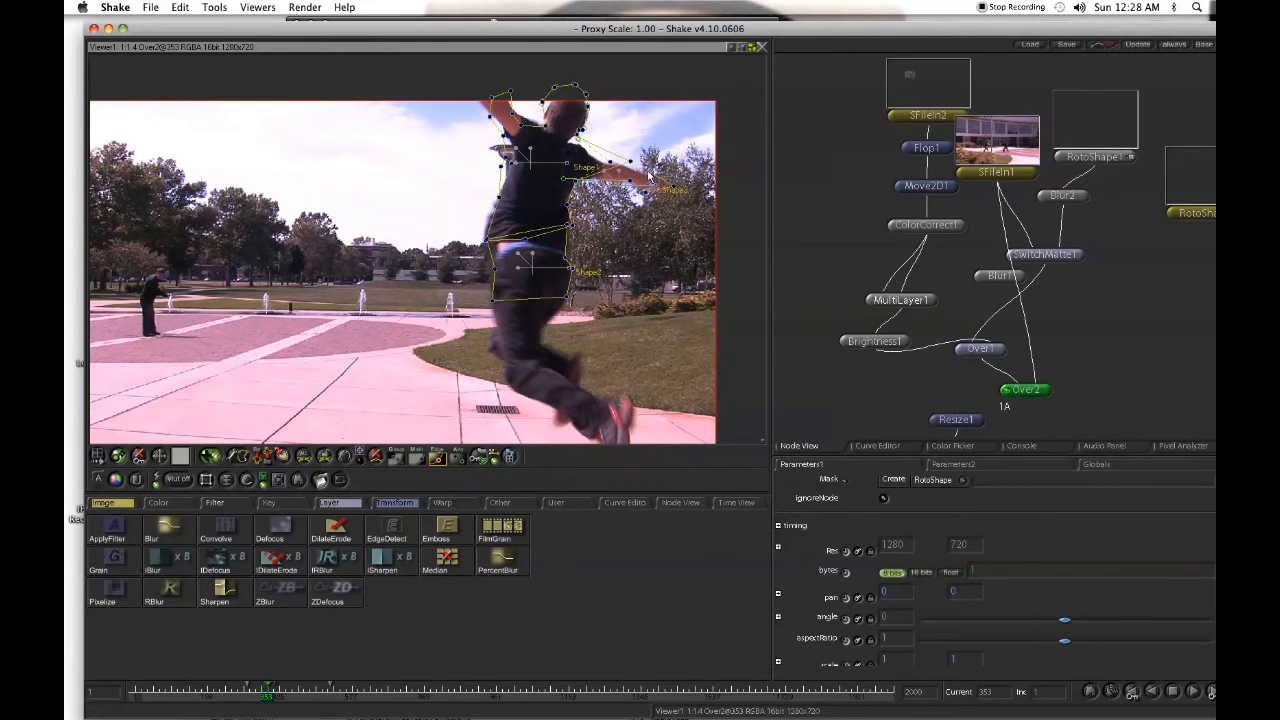
{"action": "left_click", "coordinate": [646, 173]}
{"action": "left_click", "coordinate": [587, 157]}
{"action": "left_click", "coordinate": [562, 179]}
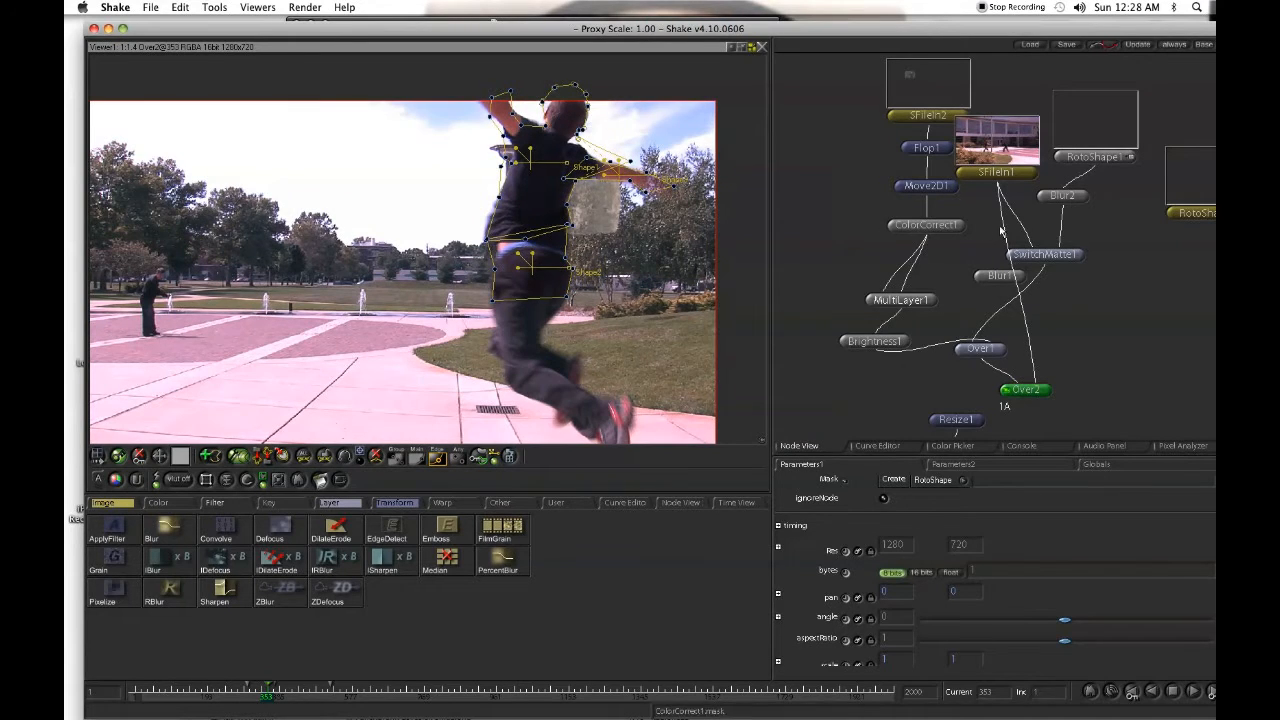
- Display the Over2 composite and step a few frames forward from frame 353 to check the arm matte
{"action": "left_click", "coordinate": [1031, 389]}
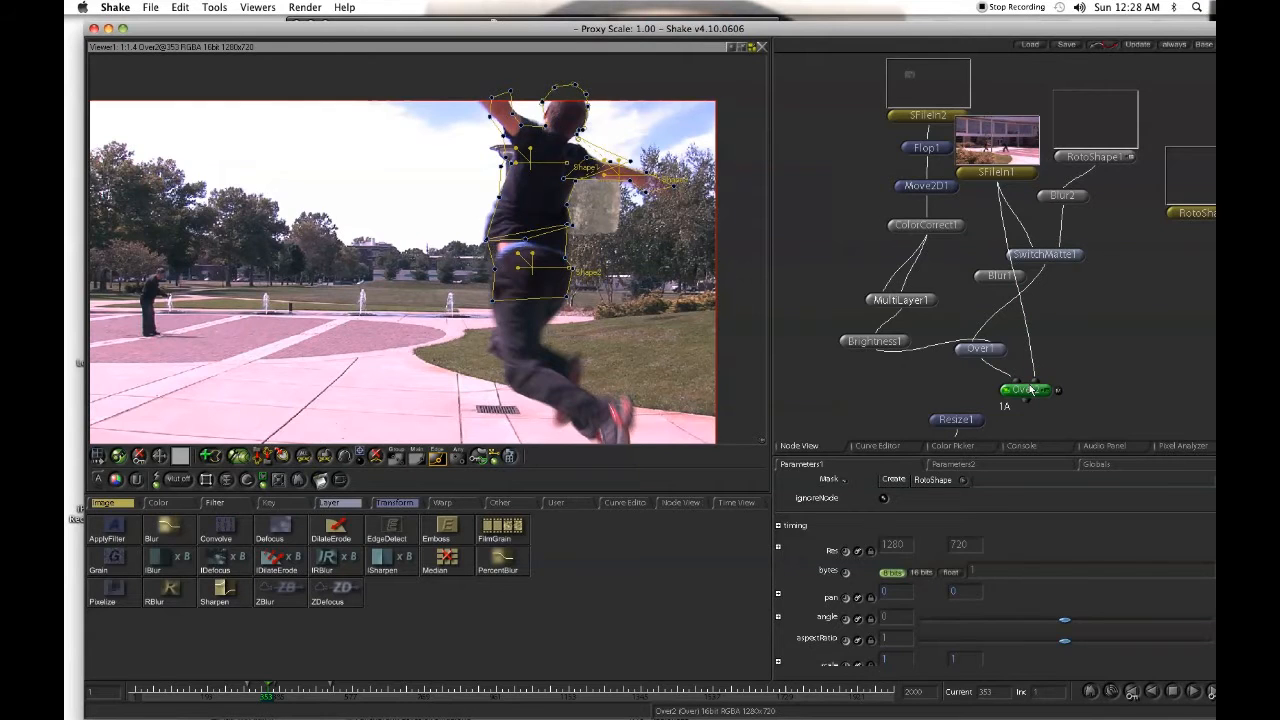
{"action": "left_click", "coordinate": [1031, 389]}
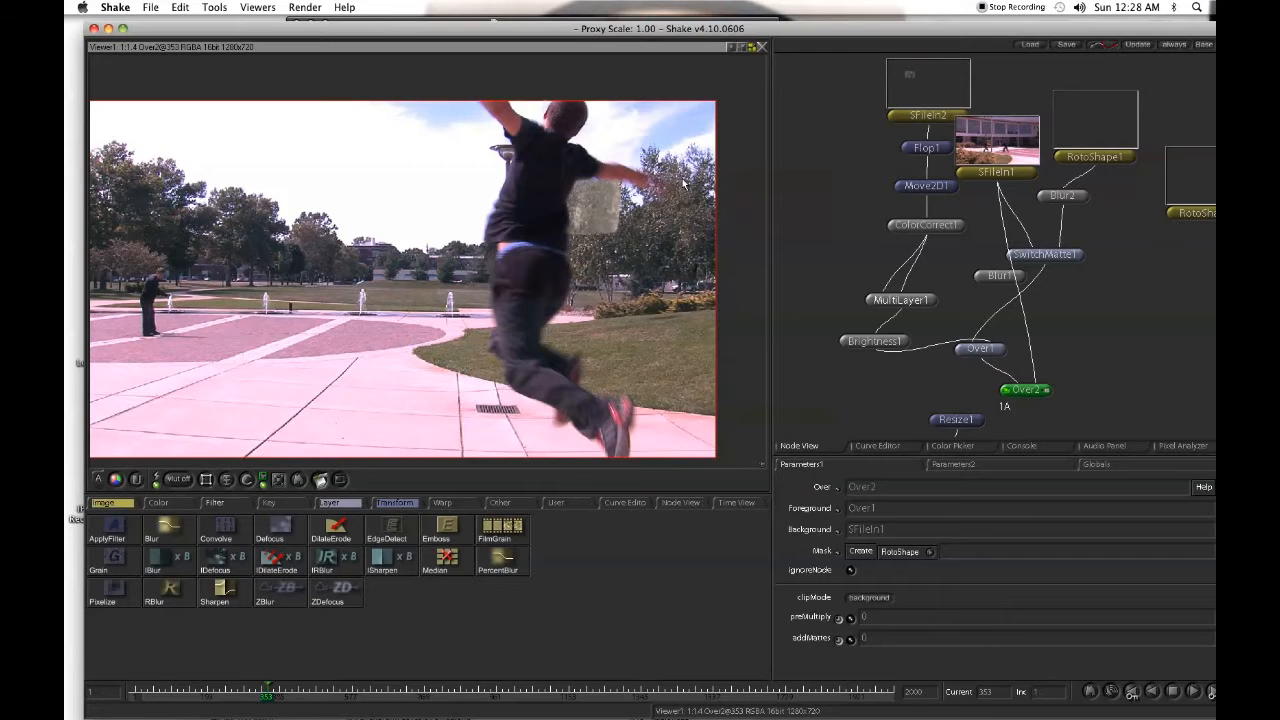
{"action": "key", "text": "Right"}
- Step and scrub through the Over2 composite around the jump, roughly frames 347 to 407, to examine where the inserted element appears behind the person
{"action": "key", "text": "Right"}
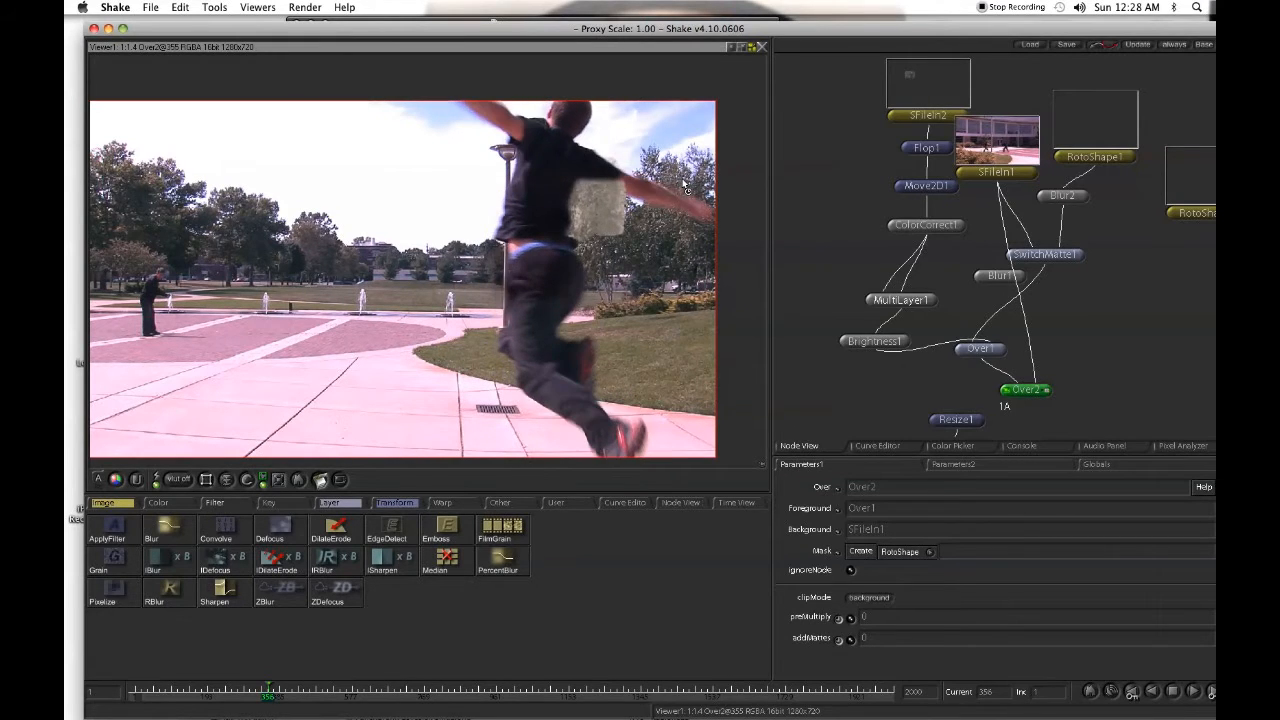
{"action": "key", "text": "Right"}
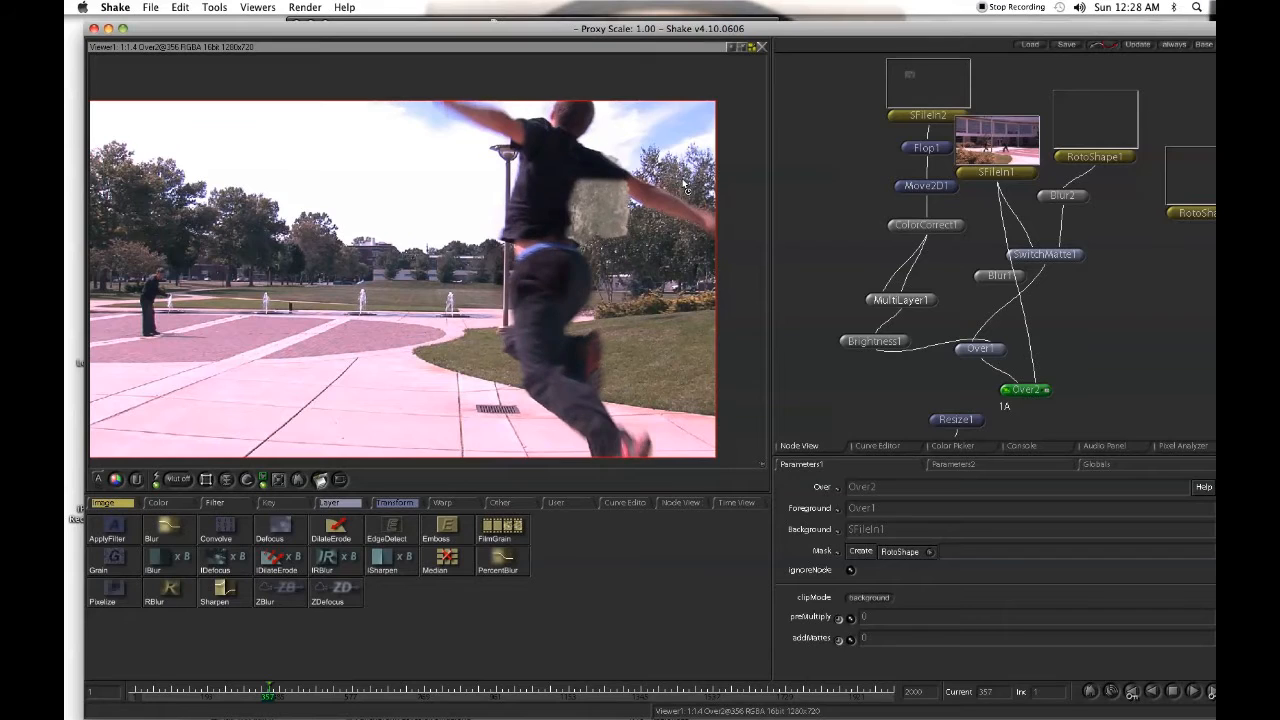
{"action": "key", "text": "Right"}
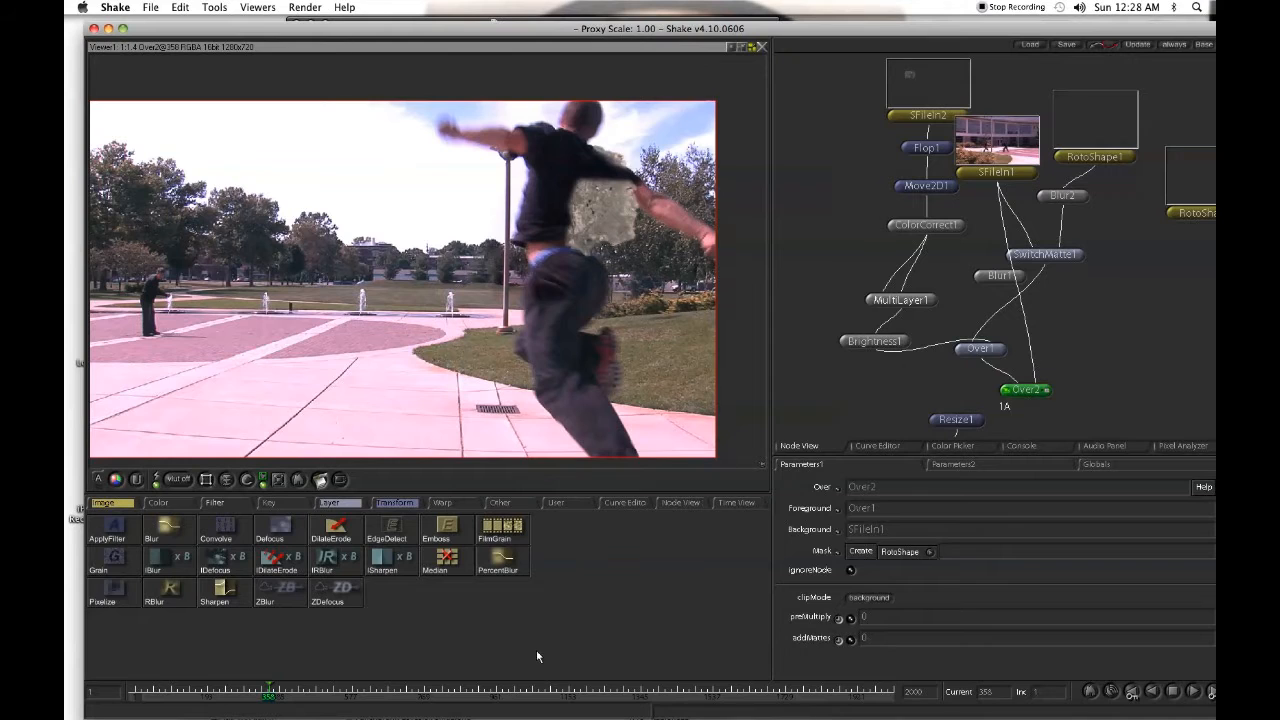
{"action": "left_click", "coordinate": [250, 697]}
{"action": "left_click_drag", "start_coordinate": [250, 697], "coordinate": [264, 695]}
{"action": "left_click", "coordinate": [289, 695]}
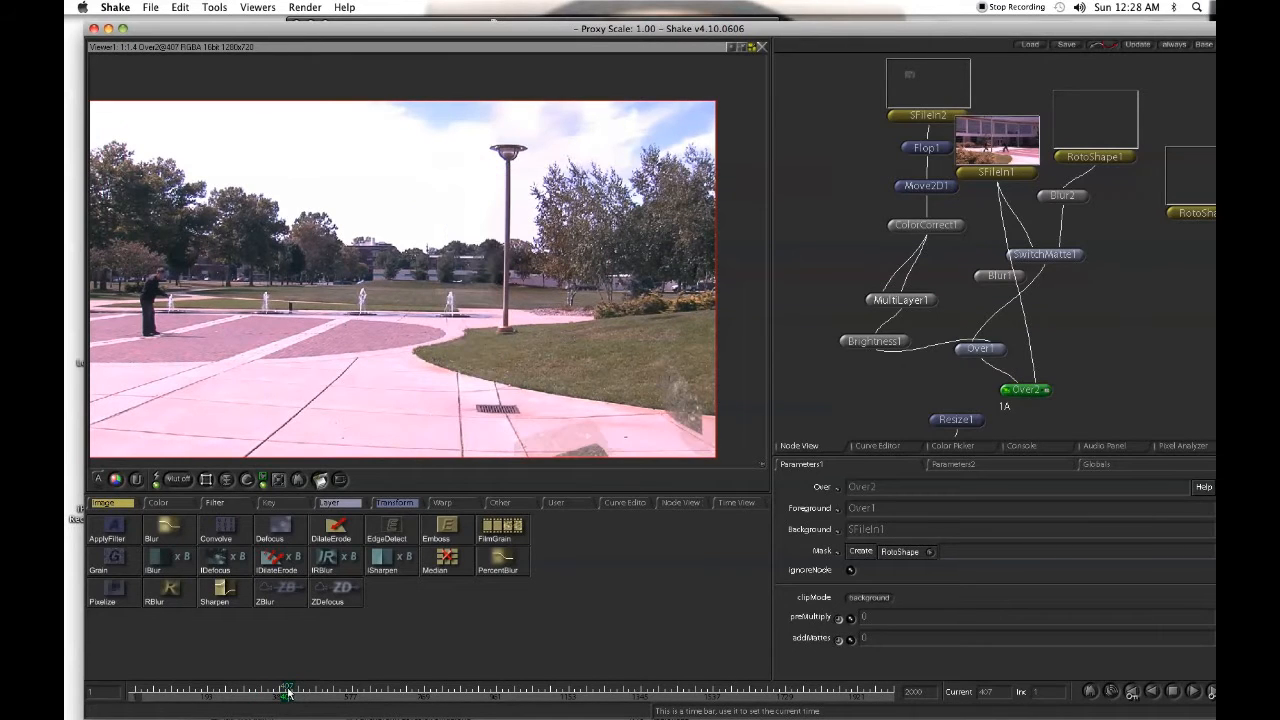
{"action": "left_click_drag", "start_coordinate": [289, 695], "coordinate": [280, 697]}
{"action": "left_click_drag", "start_coordinate": [280, 697], "coordinate": [265, 693]}
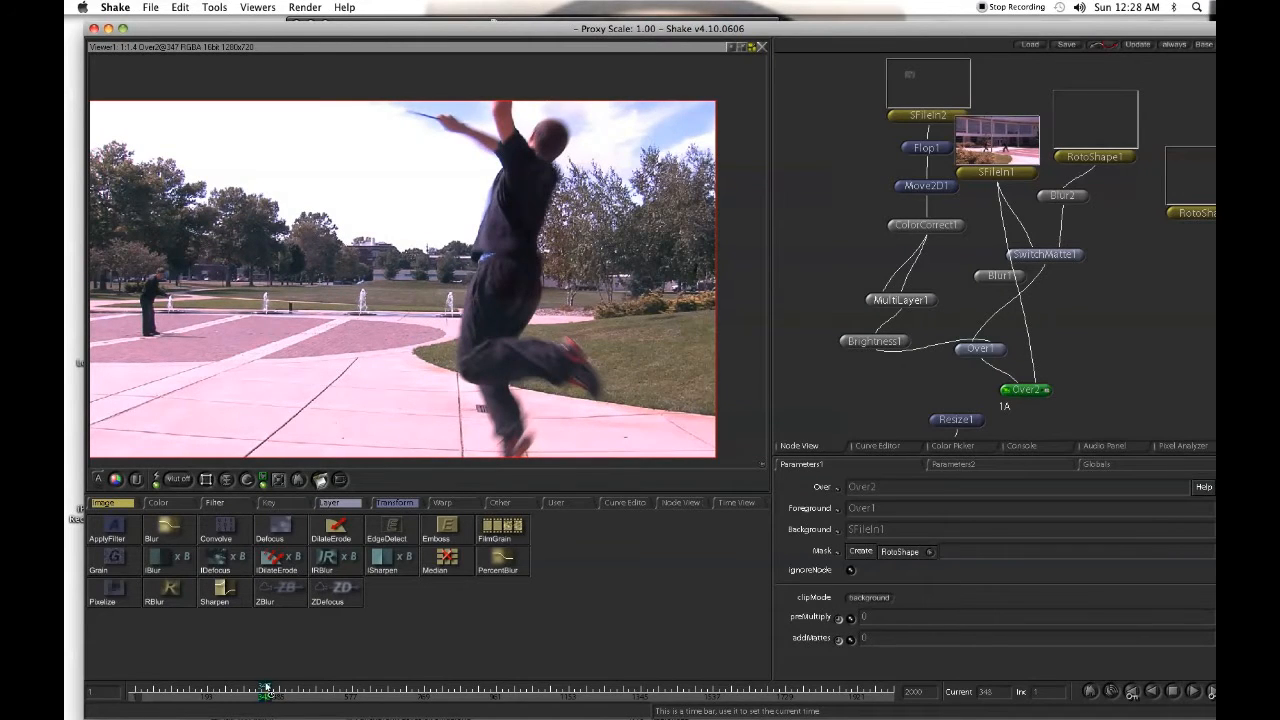
{"action": "key", "text": "Right"}
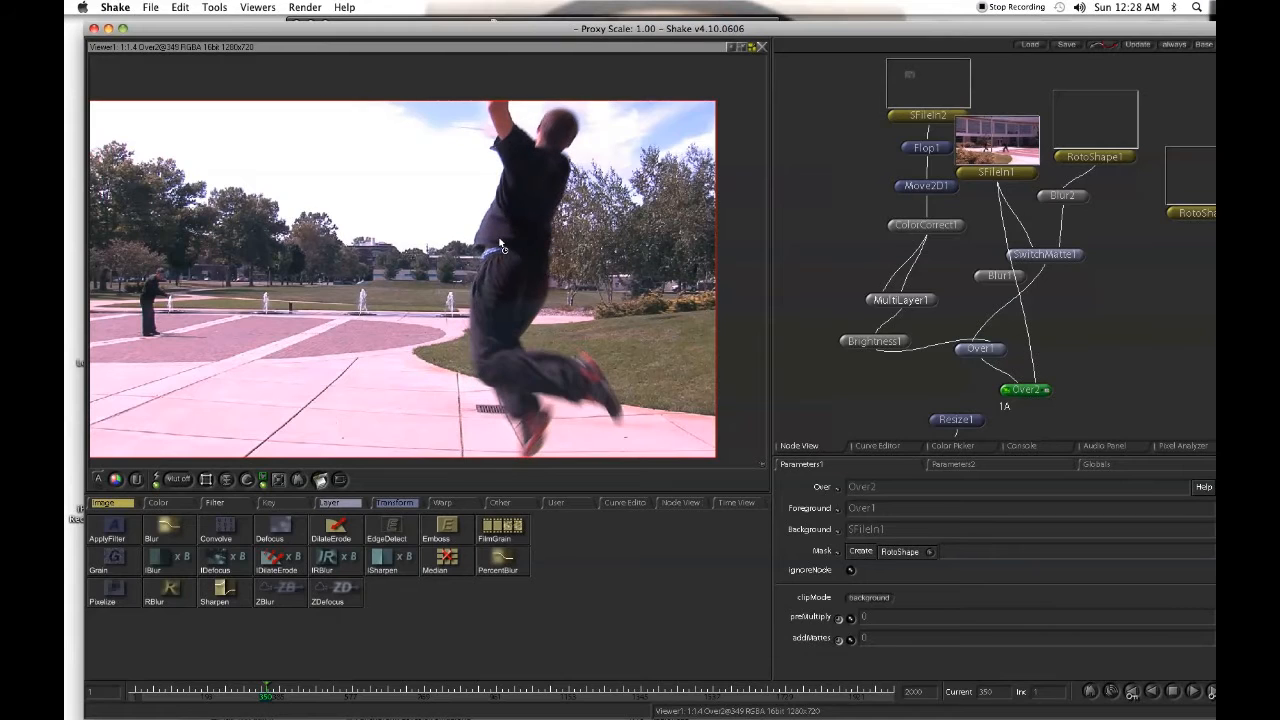
{"action": "key", "text": "Right"}
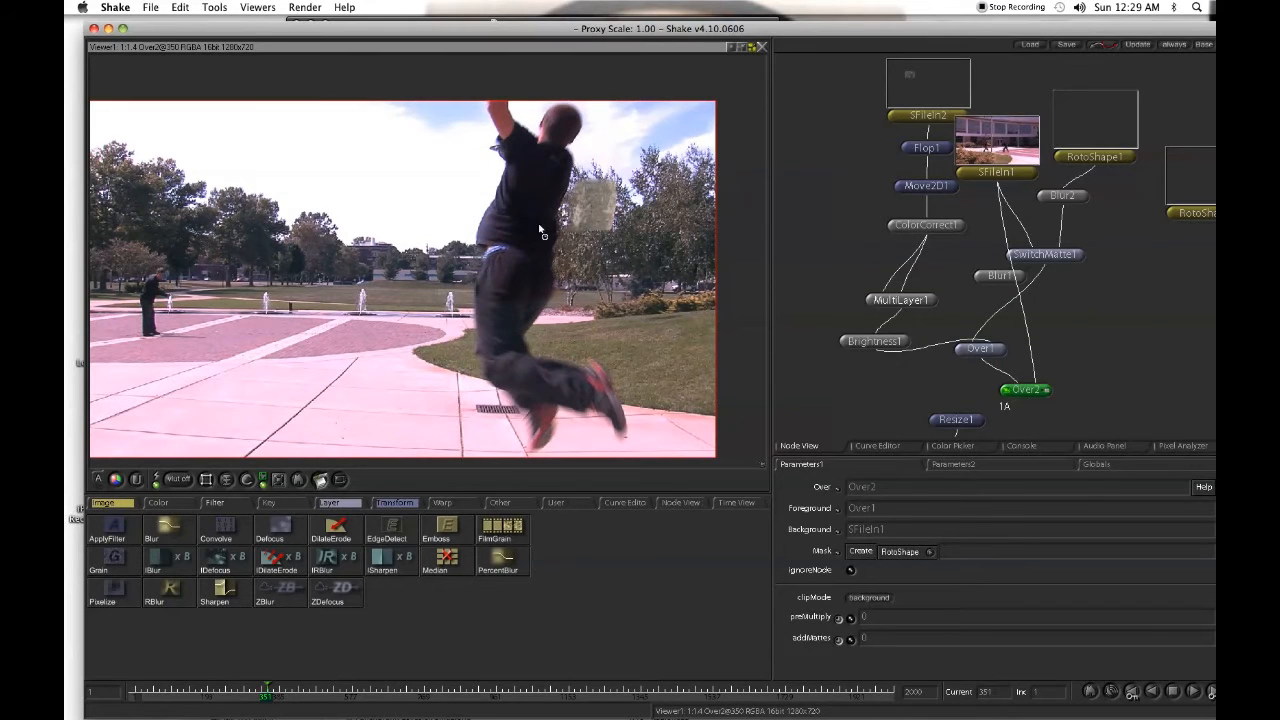
{"action": "key", "text": "Right"}
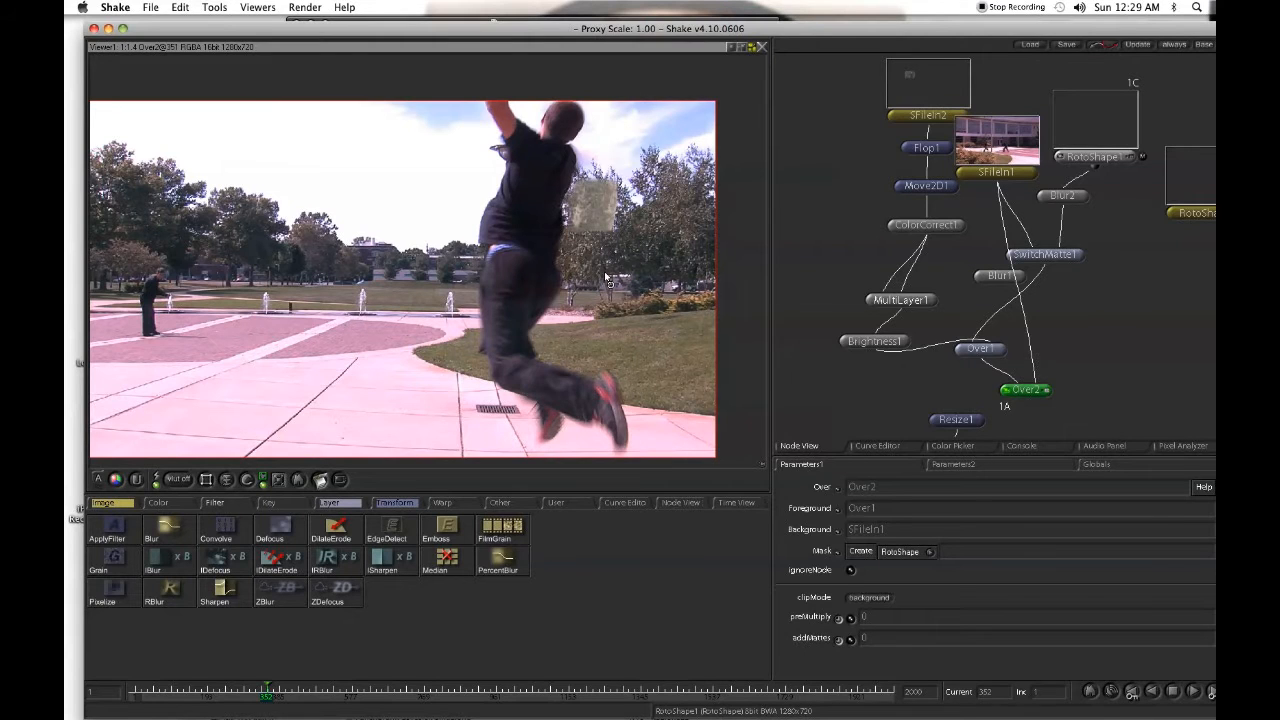
{"action": "key", "text": "Right"}
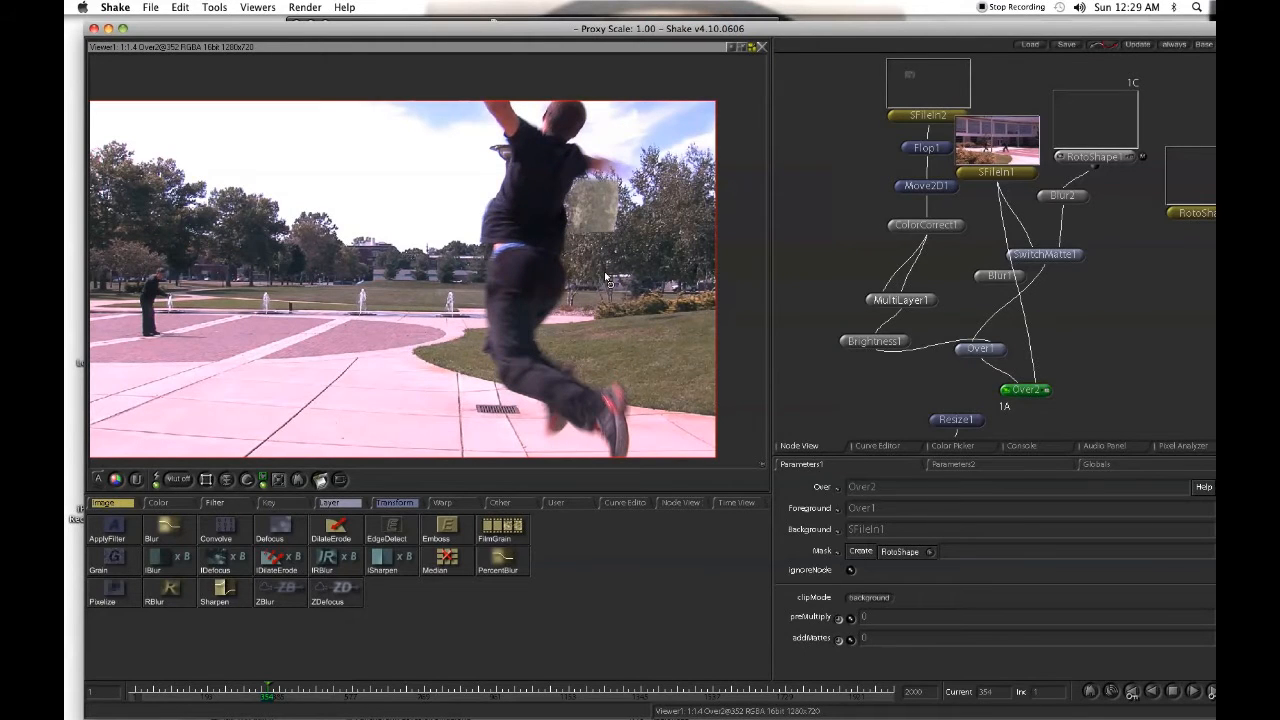
{"action": "key", "text": "Right"}
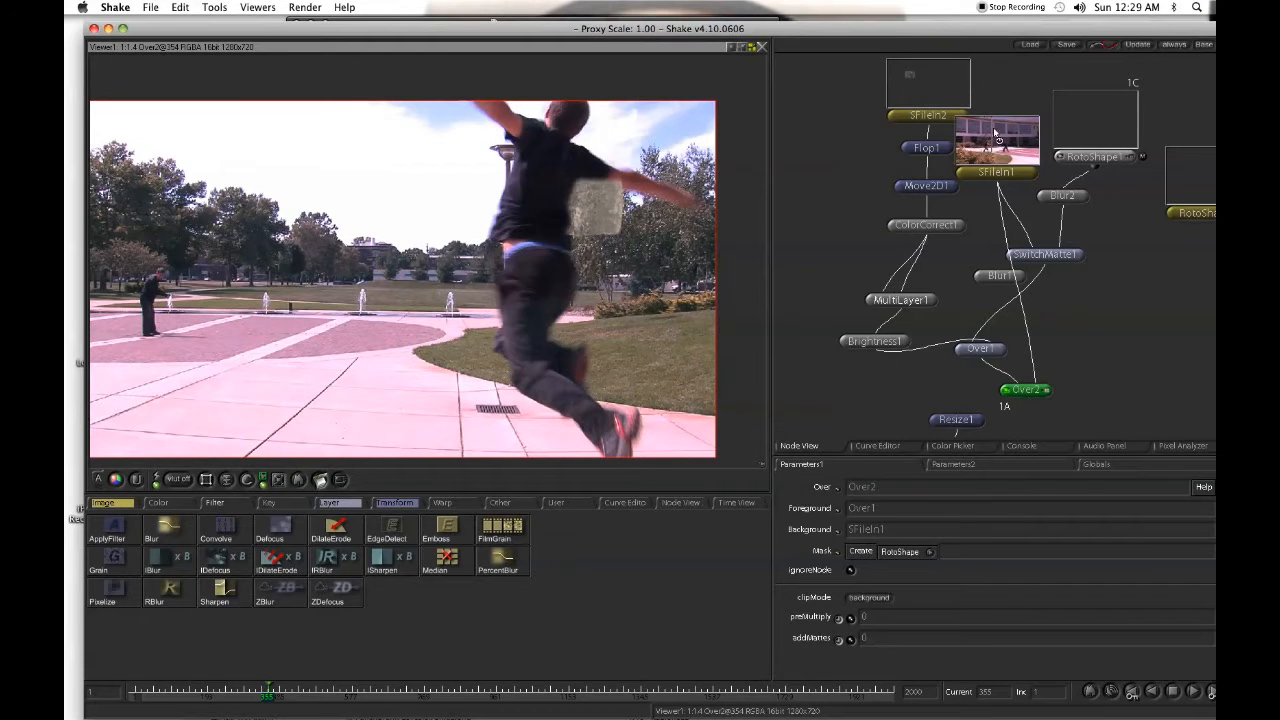
- Insert a QuickPaint node between SwitchMatte1 and Over1
{"action": "double_click", "coordinate": [1045, 254]}
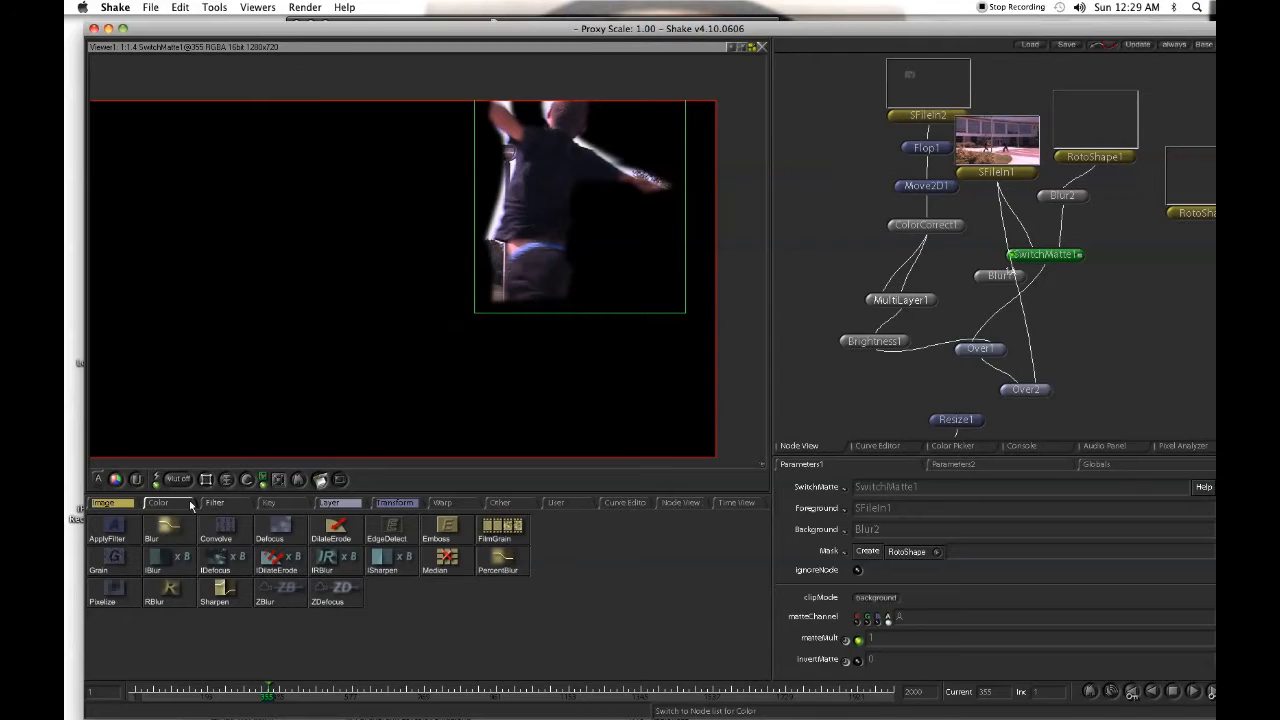
{"action": "left_click", "coordinate": [100, 503]}
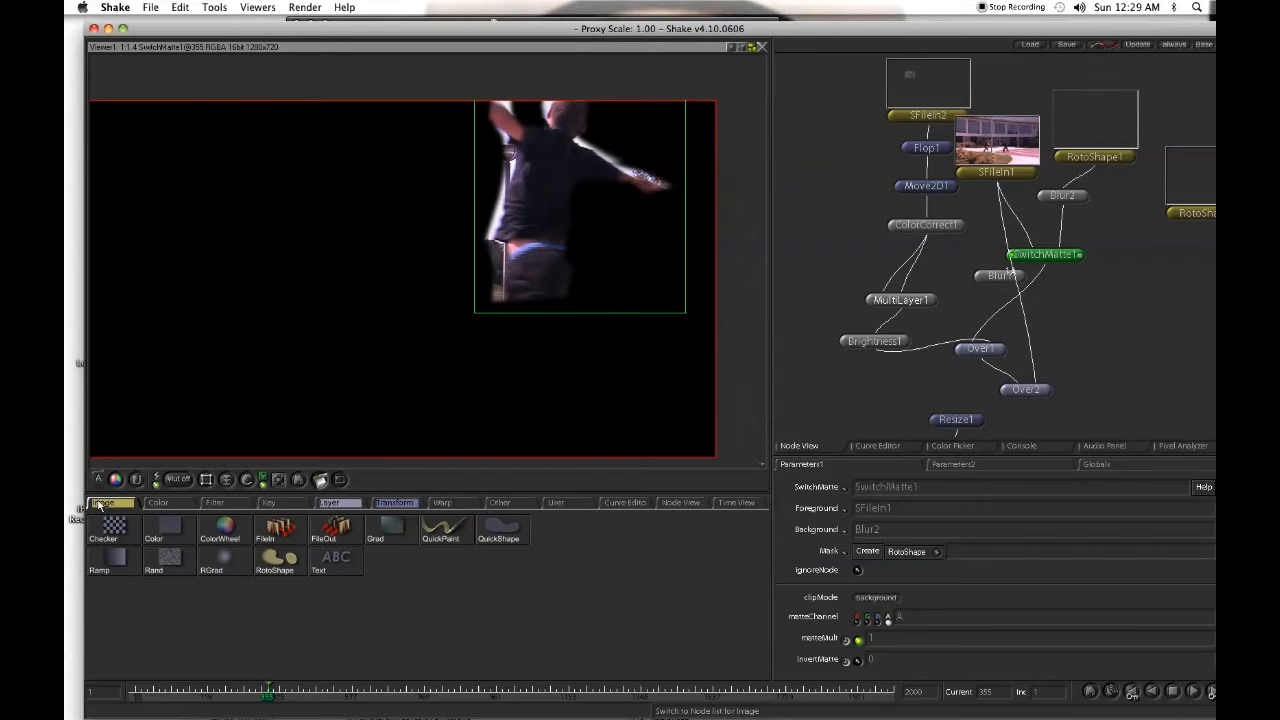
{"action": "left_click", "coordinate": [465, 530]}
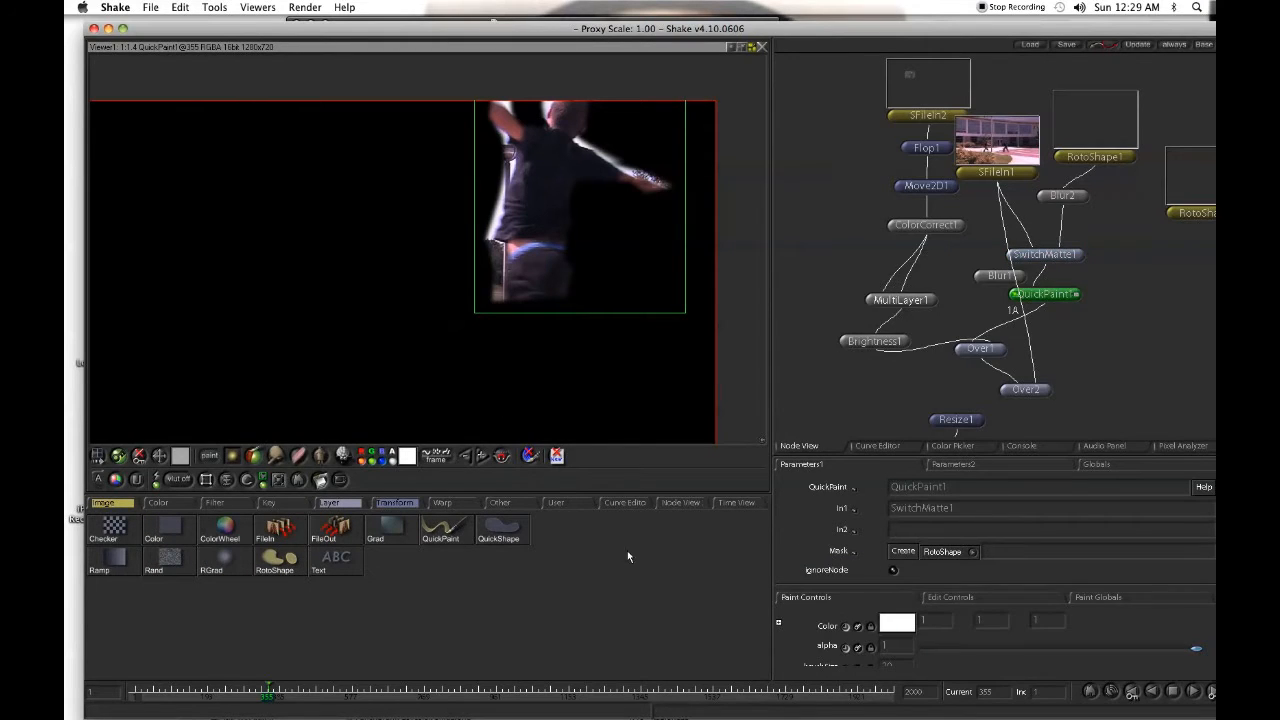
- Show RotoShape1's shapes over the QuickPaint1 image and go back to frame 353 to examine the matte edge under the outstretched arm
{"action": "left_click", "coordinate": [1133, 157]}
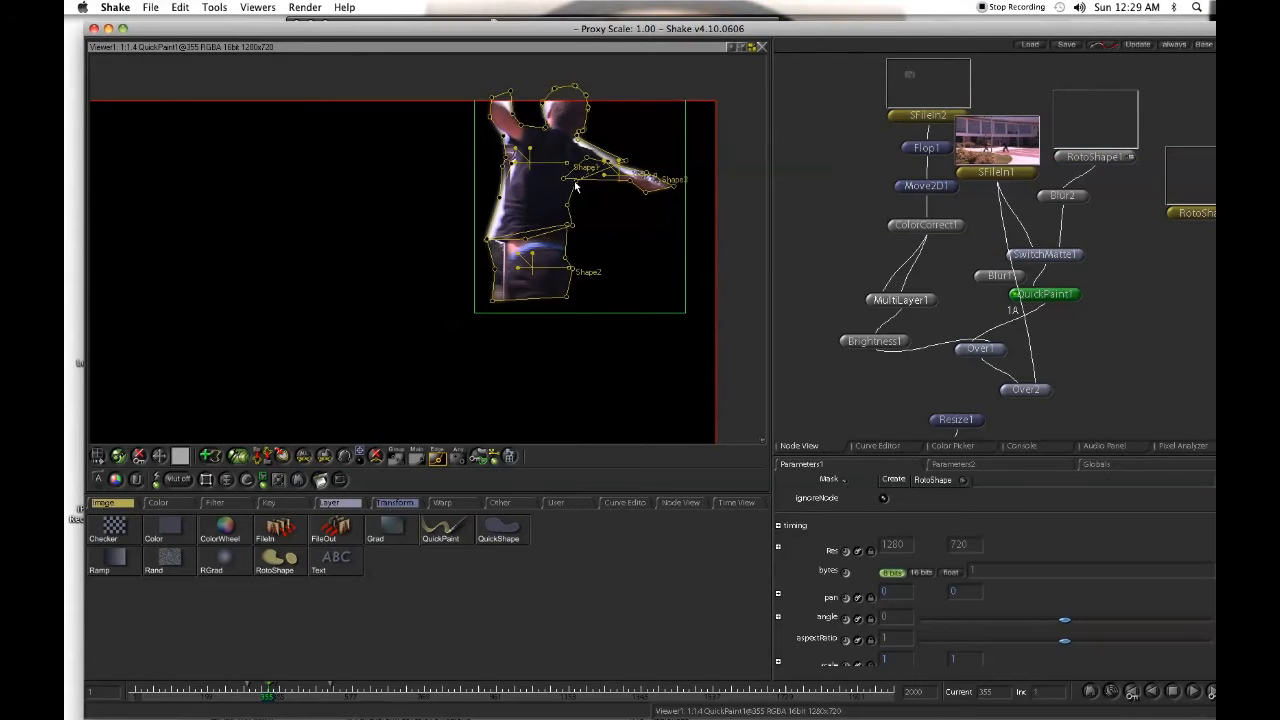
{"action": "key", "text": "Left"}
{"action": "key", "text": "Left"}
{"action": "key", "text": "Left"}
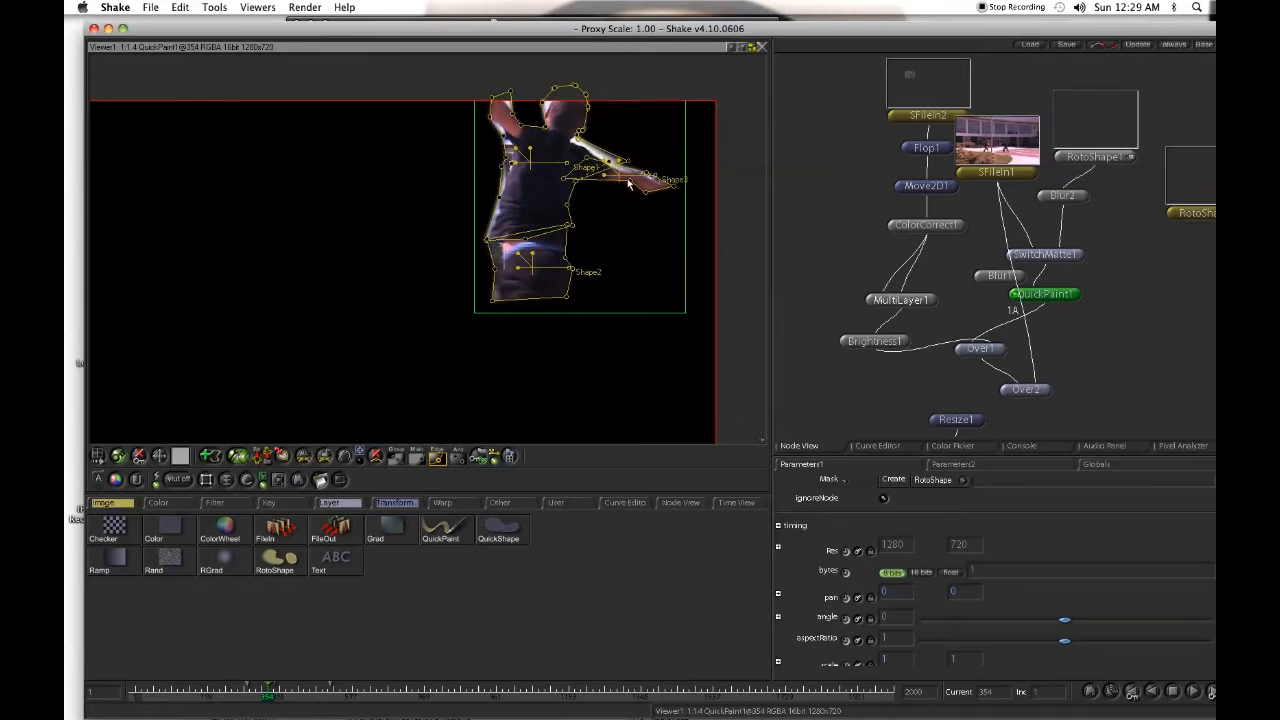
{"action": "key", "text": "Right"}
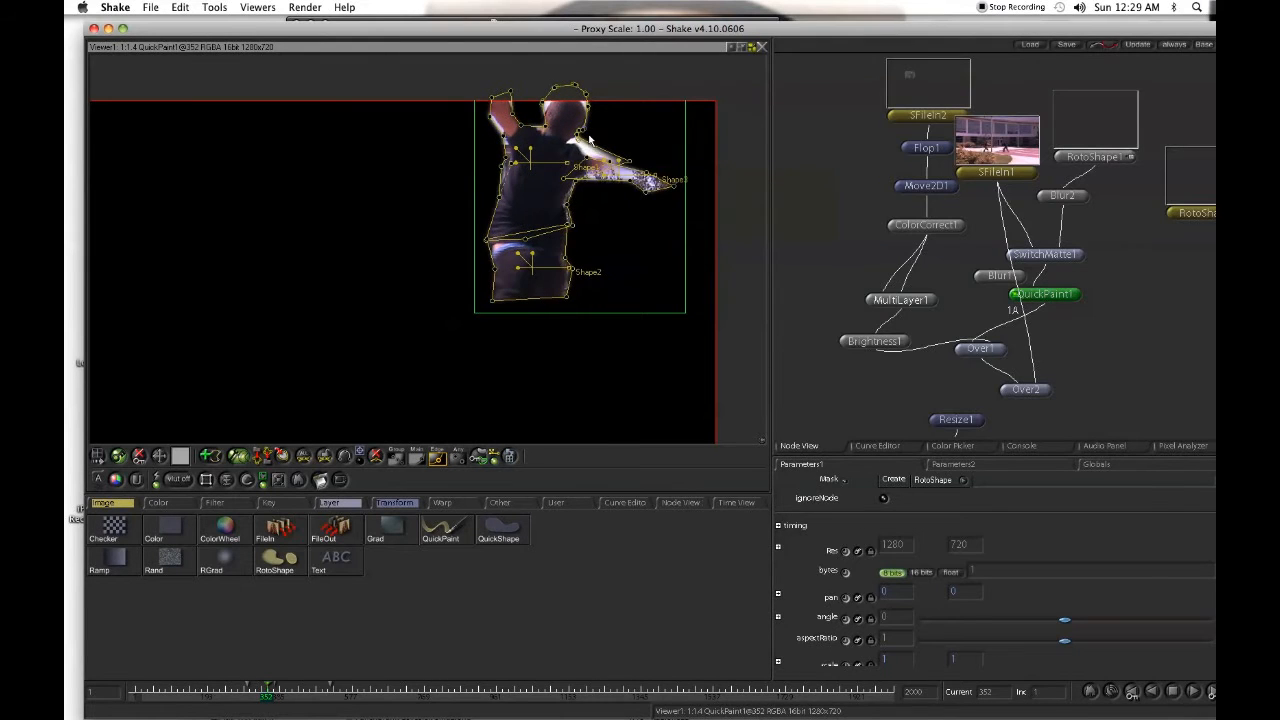
{"action": "left_click_drag", "start_coordinate": [599, 201], "coordinate": [933, 197]}
{"action": "left_click_drag", "start_coordinate": [536, 212], "coordinate": [575, 208]}
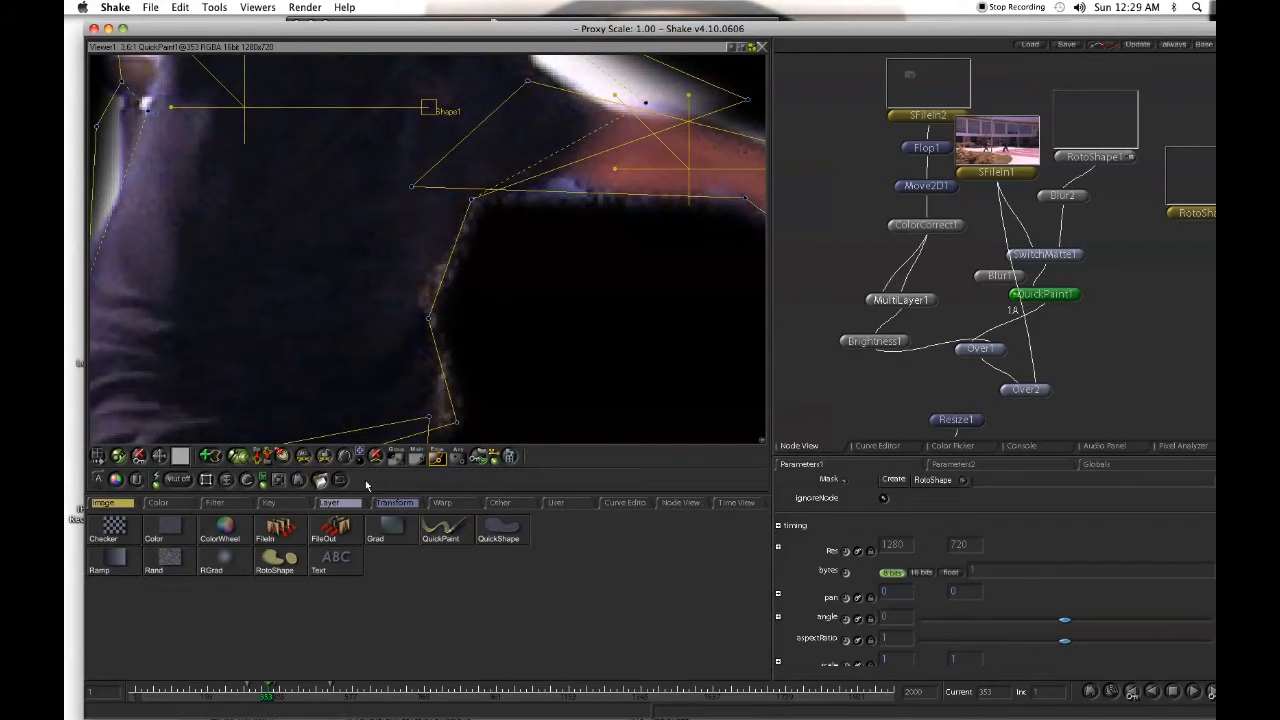
- Set the QuickPaint1 brush size to 3 and paint a short stroke over the blue fringe under the arm at frame 353
{"action": "left_click", "coordinate": [1077, 296]}
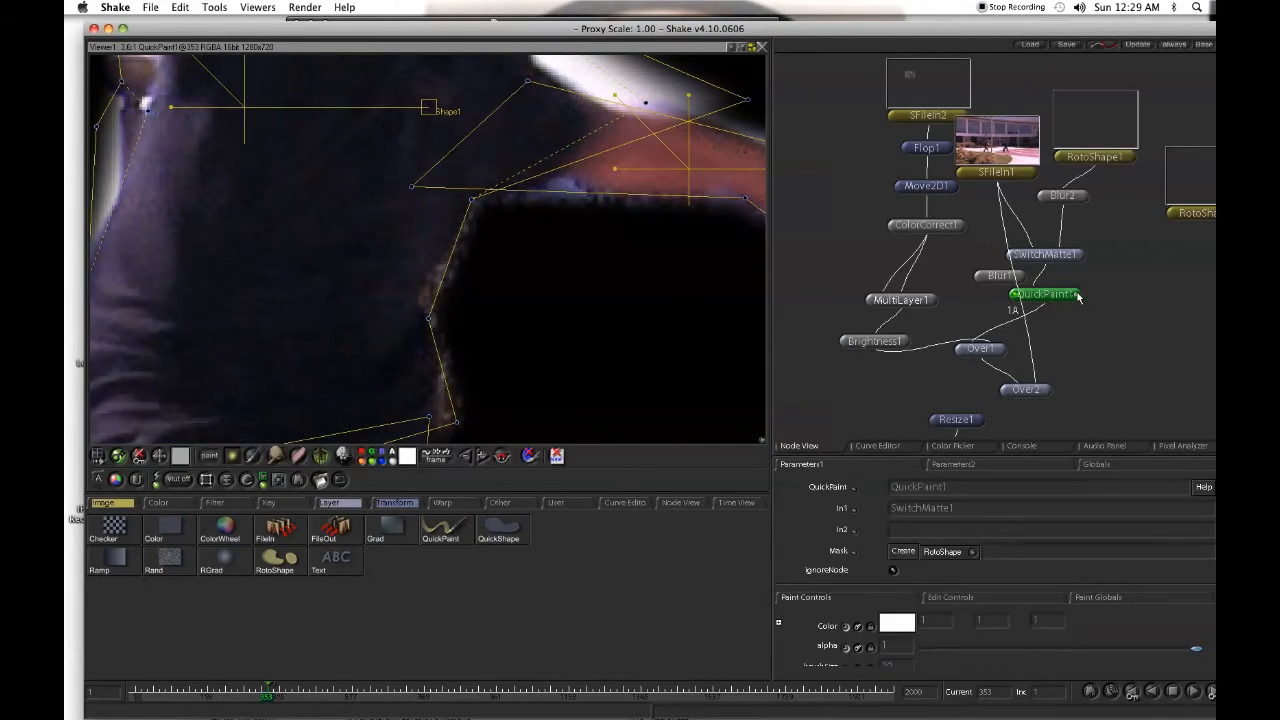
{"action": "scroll", "coordinate": [1083, 540], "scroll_direction": "down", "scroll_amount": 3}
{"action": "scroll", "coordinate": [1082, 544], "scroll_direction": "down", "scroll_amount": 1}
{"action": "left_click_drag", "start_coordinate": [1000, 588], "coordinate": [928, 590]}
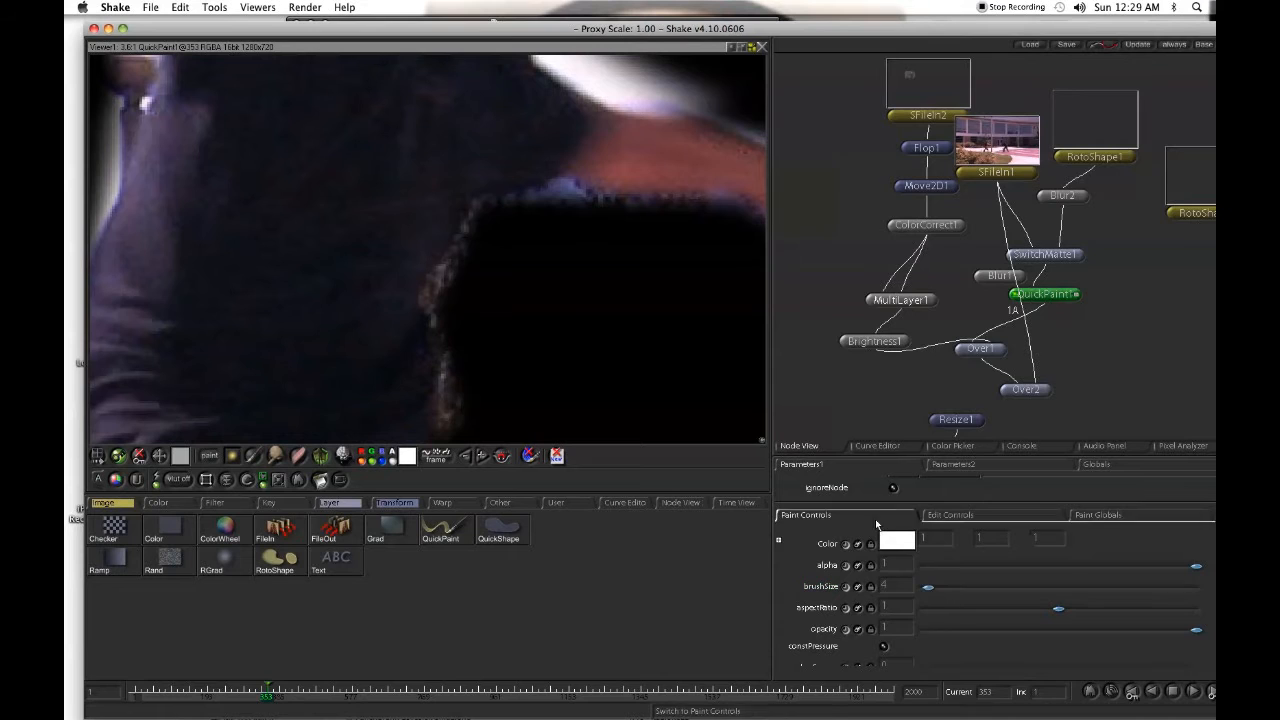
{"action": "mouse_move", "coordinate": [575, 233]}
{"action": "left_mouse_down"}
{"action": "mouse_move", "coordinate": [574, 256]}
{"action": "mouse_move", "coordinate": [829, 186]}
{"action": "mouse_move", "coordinate": [885, 190]}
{"action": "left_mouse_up"}
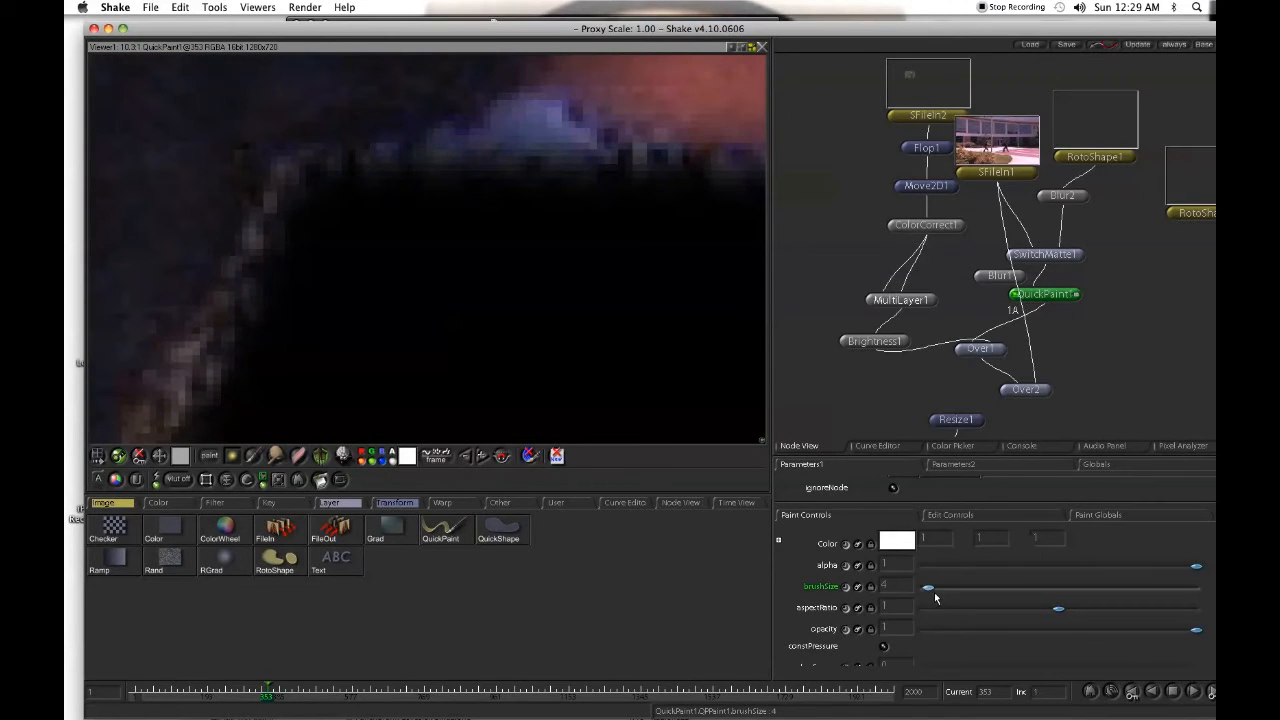
{"action": "left_click_drag", "start_coordinate": [932, 596], "coordinate": [929, 596]}
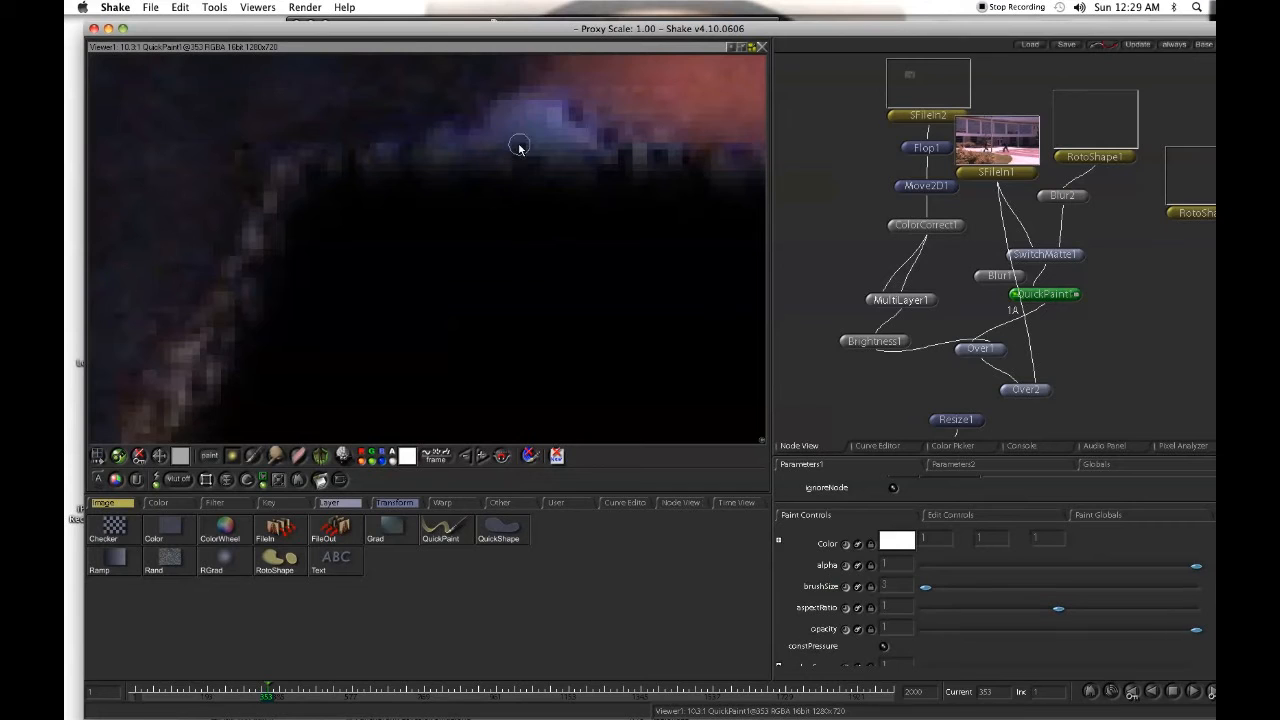
{"action": "left_click_drag", "start_coordinate": [521, 133], "coordinate": [520, 115]}
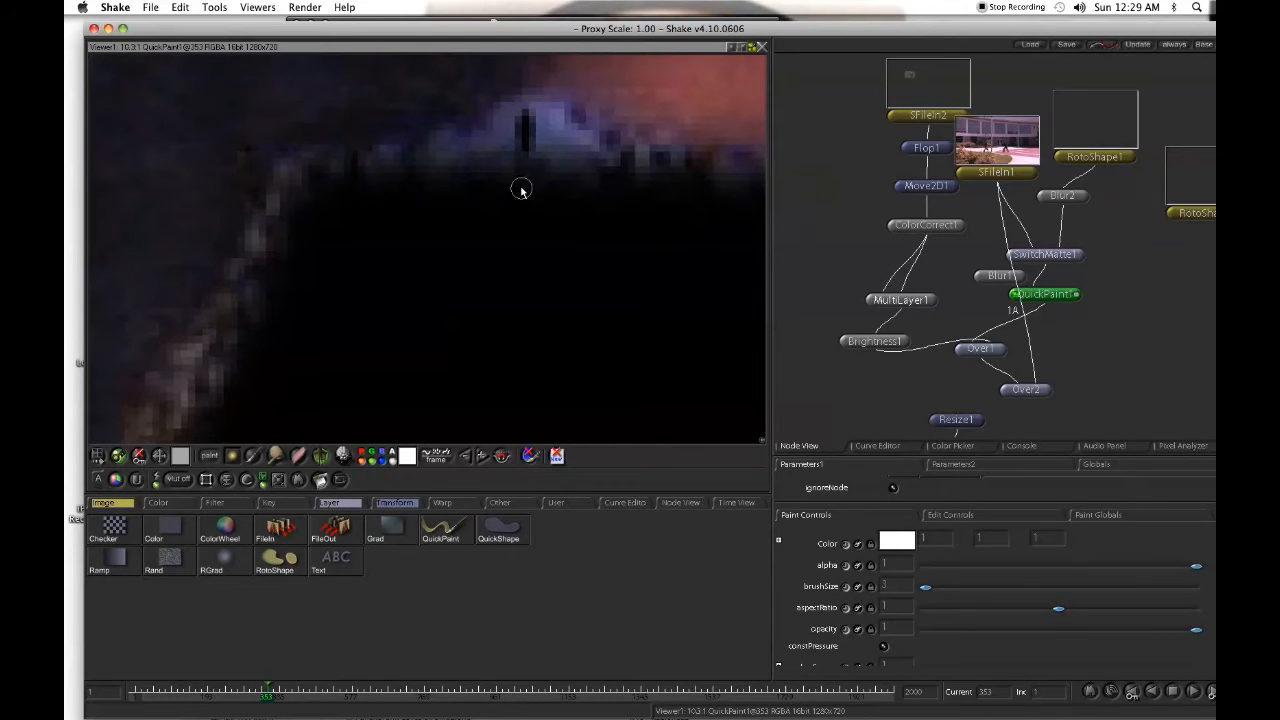
- Set the brush size to 8 and paint over the light fringe along the torso edge below the arm at frame 353
{"action": "mouse_move", "coordinate": [520, 191]}
{"action": "left_mouse_down"}
{"action": "mouse_move", "coordinate": [516, 237]}
{"action": "mouse_move", "coordinate": [373, 286]}
{"action": "mouse_move", "coordinate": [109, 310]}
{"action": "mouse_move", "coordinate": [235, 312]}
{"action": "left_mouse_up"}
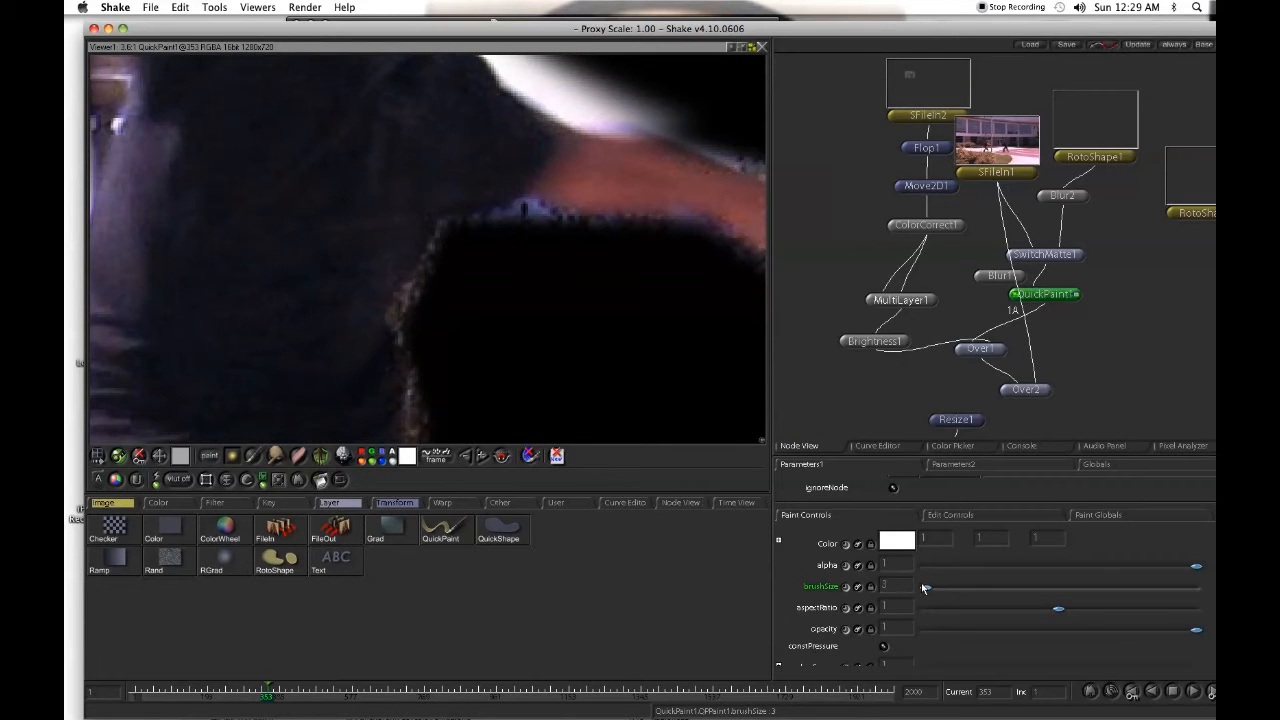
{"action": "left_click_drag", "start_coordinate": [930, 589], "coordinate": [939, 589]}
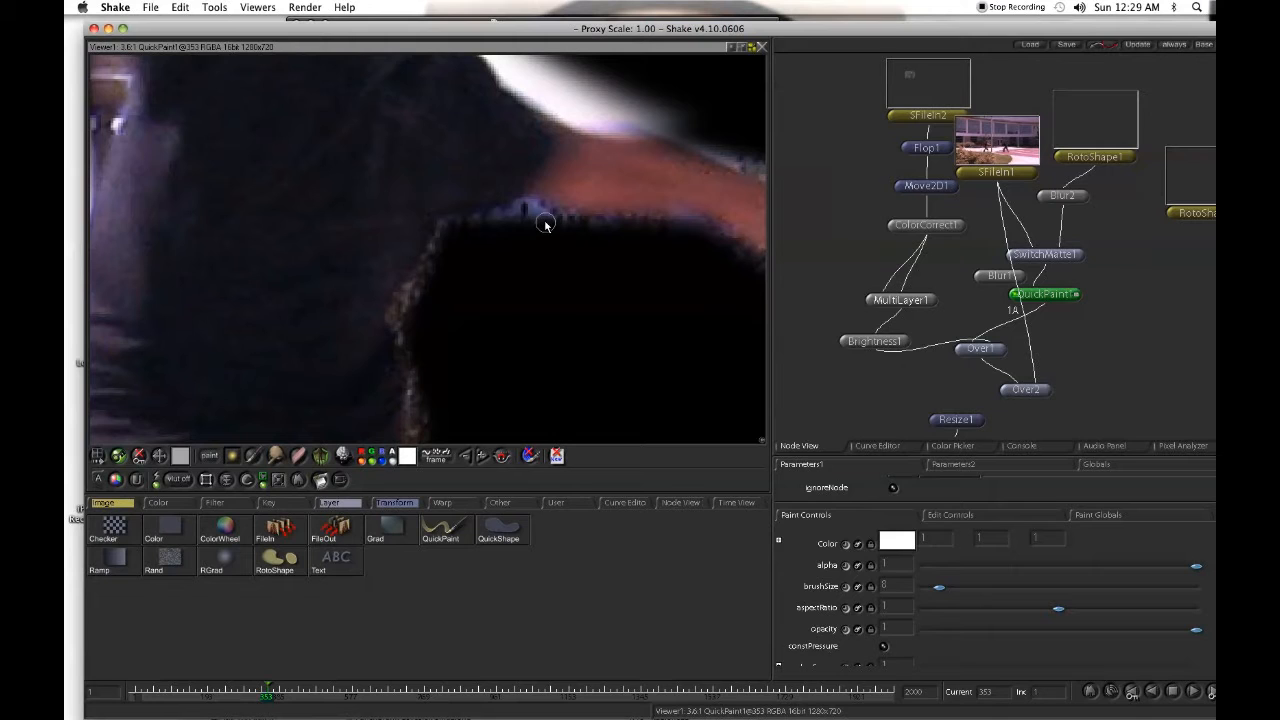
{"action": "mouse_move", "coordinate": [504, 255]}
{"action": "left_mouse_down"}
{"action": "mouse_move", "coordinate": [520, 281]}
{"action": "mouse_move", "coordinate": [826, 241]}
{"action": "left_mouse_up"}
{"action": "left_click_drag", "start_coordinate": [323, 281], "coordinate": [487, 248]}
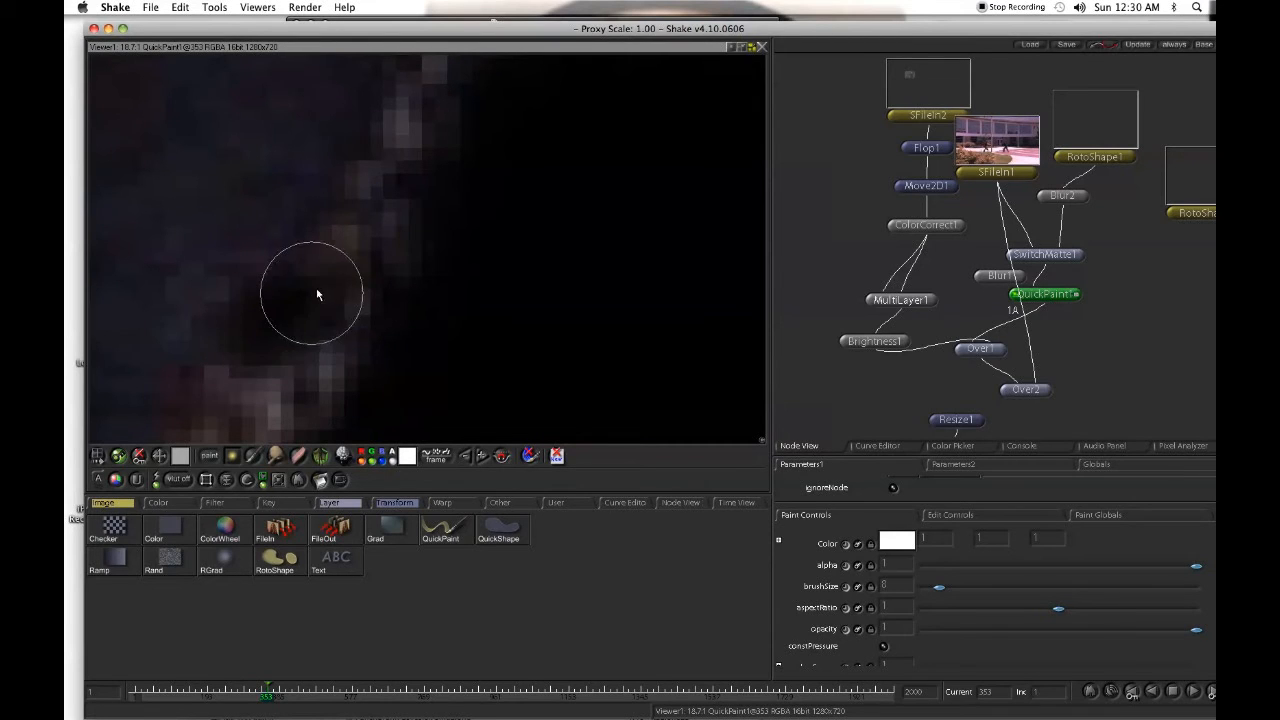
{"action": "mouse_move", "coordinate": [378, 268]}
{"action": "left_mouse_down"}
{"action": "mouse_move", "coordinate": [335, 370]}
{"action": "mouse_move", "coordinate": [472, 252]}
{"action": "left_mouse_up"}
{"action": "left_click_drag", "start_coordinate": [472, 252], "coordinate": [227, 324]}
{"action": "left_click_drag", "start_coordinate": [403, 258], "coordinate": [111, 407]}
{"action": "left_click_drag", "start_coordinate": [275, 346], "coordinate": [322, 330]}
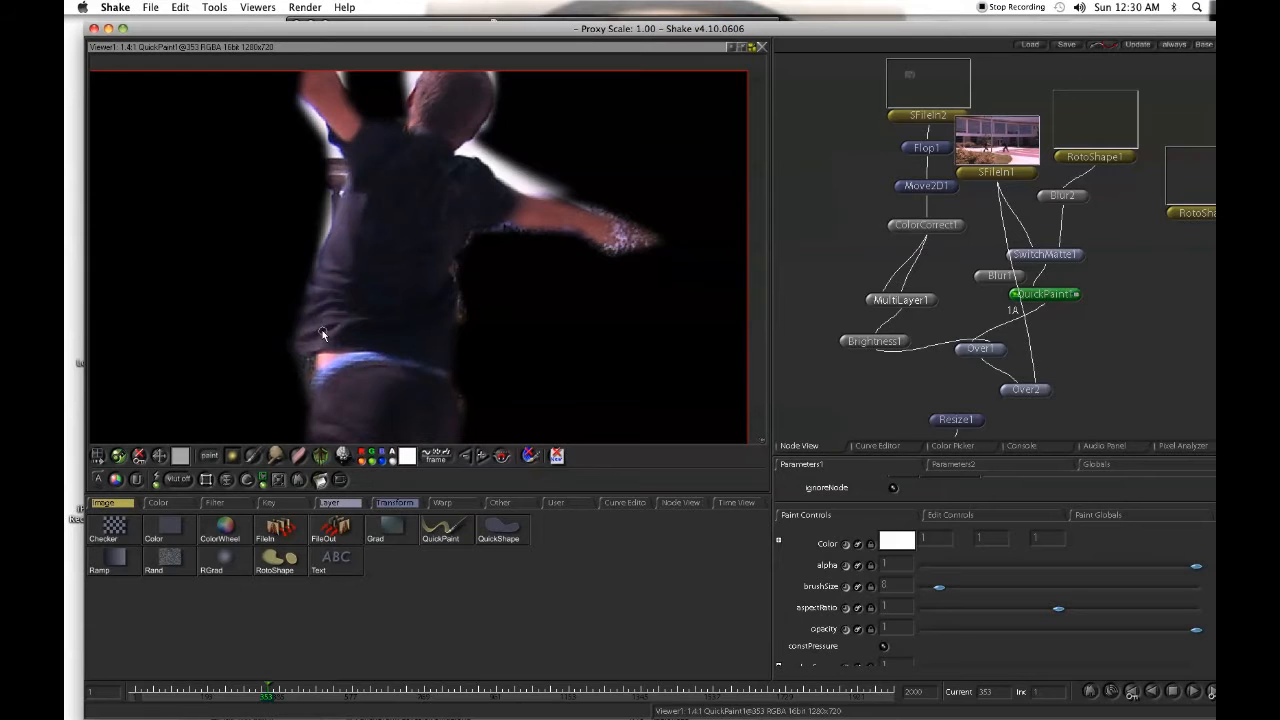
- Sample the dark shirt colour from the person's back as the QuickPaint1 brush colour
{"action": "left_click_drag", "start_coordinate": [531, 280], "coordinate": [440, 303]}
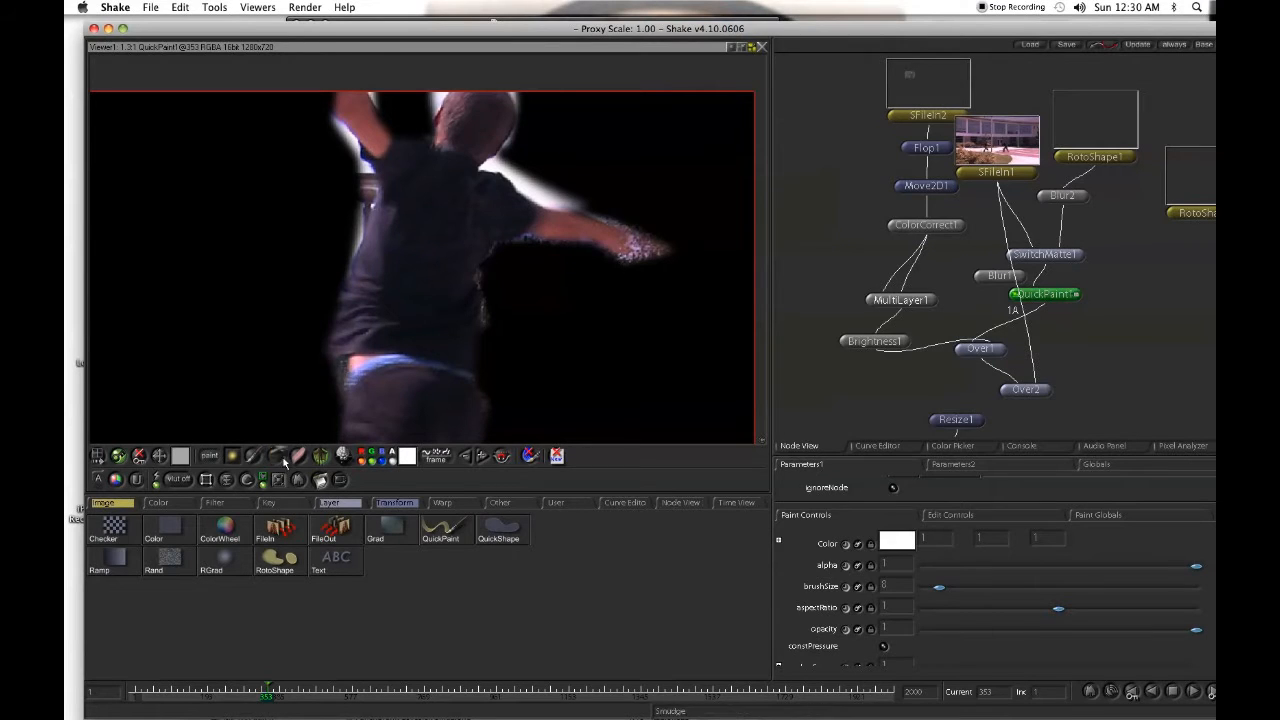
{"action": "left_click", "coordinate": [407, 457]}
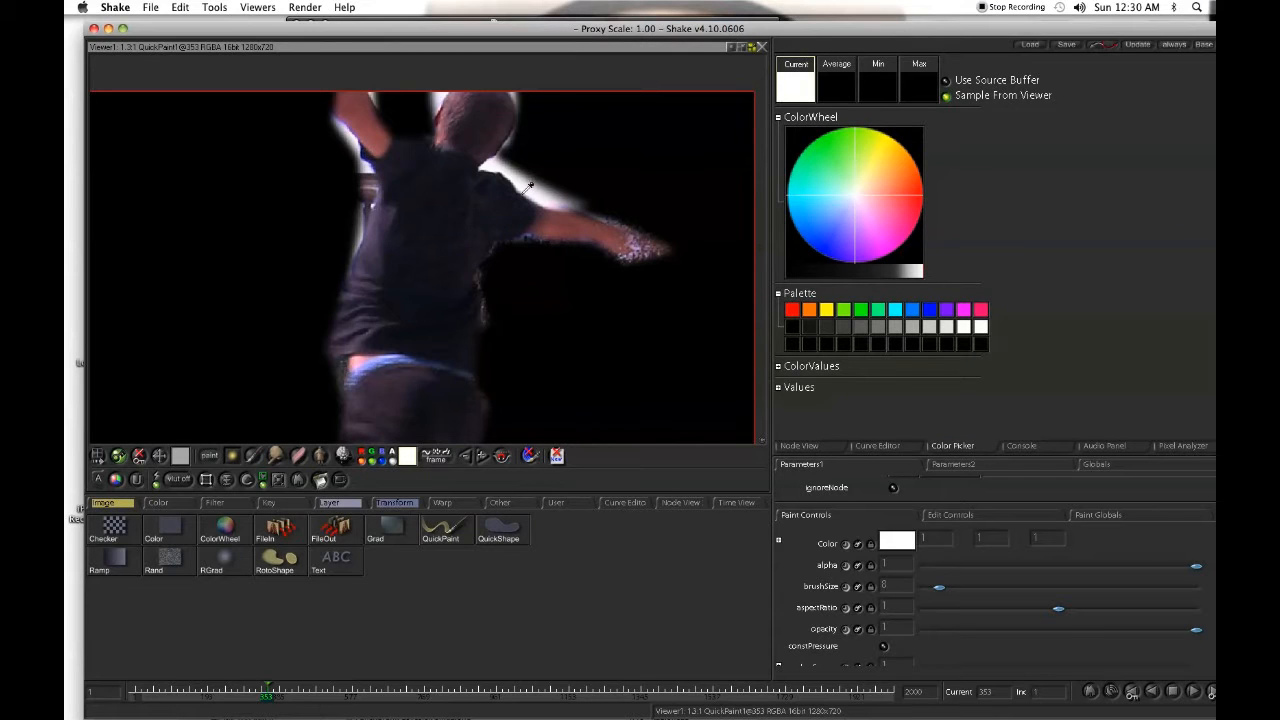
{"action": "left_click", "coordinate": [443, 224]}
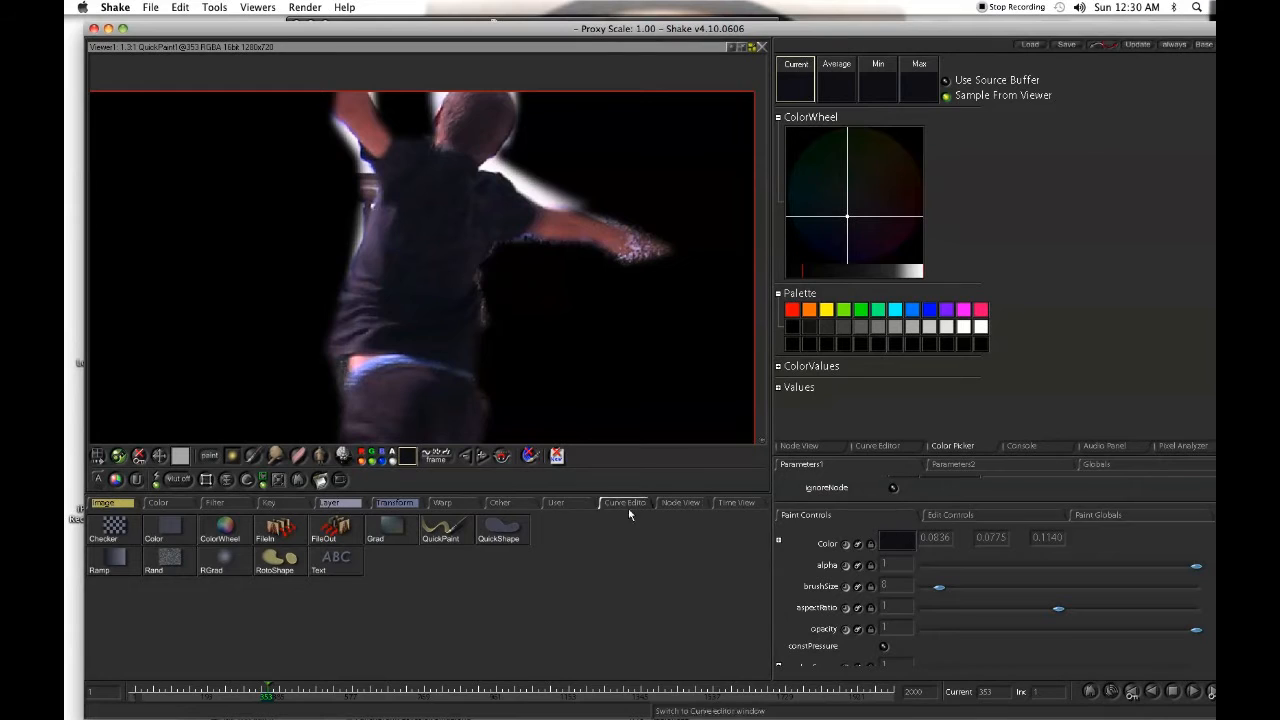
{"action": "left_click", "coordinate": [250, 457]}
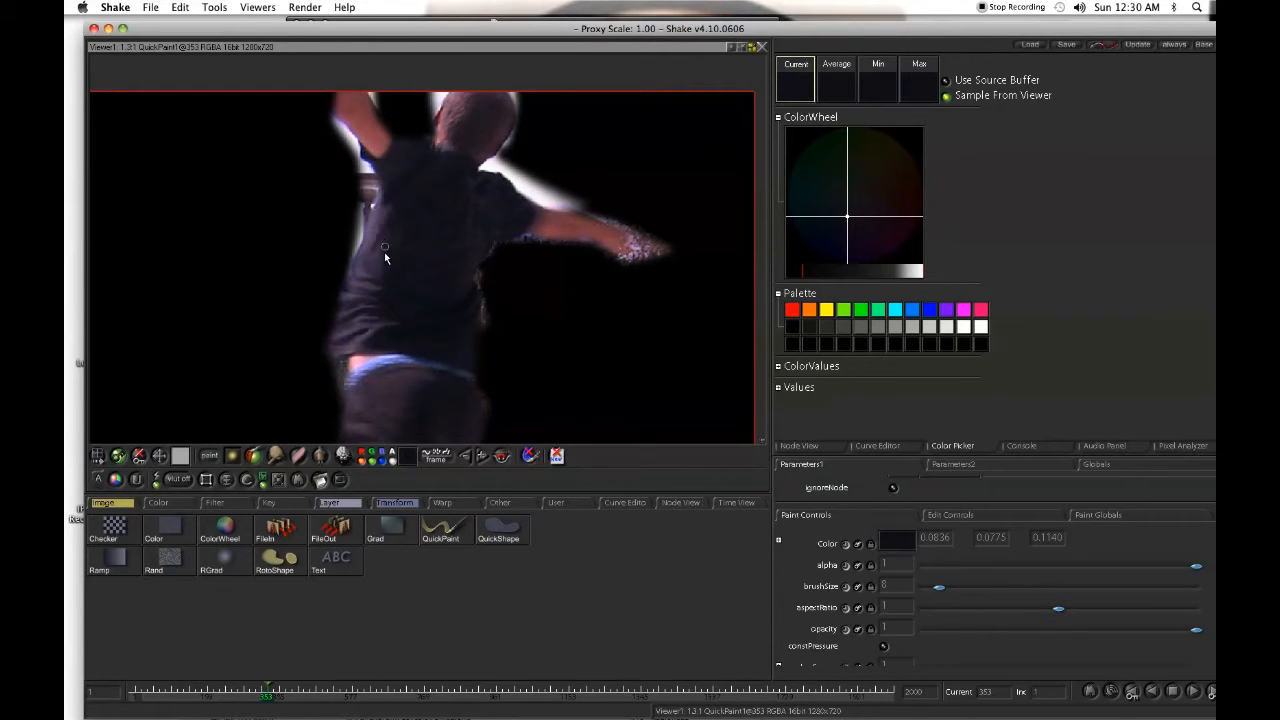
- Clone dark shirt texture over the bright lamp-post remnant beside the person's back at frame 353, using a brush size of about 20
{"action": "left_click_drag", "start_coordinate": [382, 260], "coordinate": [623, 223]}
{"action": "left_click", "coordinate": [343, 457]}
{"action": "mouse_move", "coordinate": [603, 136]}
{"action": "left_mouse_down"}
{"action": "mouse_move", "coordinate": [472, 197]}
{"action": "mouse_move", "coordinate": [405, 193]}
{"action": "mouse_move", "coordinate": [449, 188]}
{"action": "left_mouse_up"}
{"action": "mouse_move", "coordinate": [357, 147]}
{"action": "left_mouse_down"}
{"action": "mouse_move", "coordinate": [341, 148]}
{"action": "mouse_move", "coordinate": [370, 115]}
{"action": "mouse_move", "coordinate": [348, 165]}
{"action": "mouse_move", "coordinate": [330, 153]}
{"action": "mouse_move", "coordinate": [344, 127]}
{"action": "left_mouse_up"}
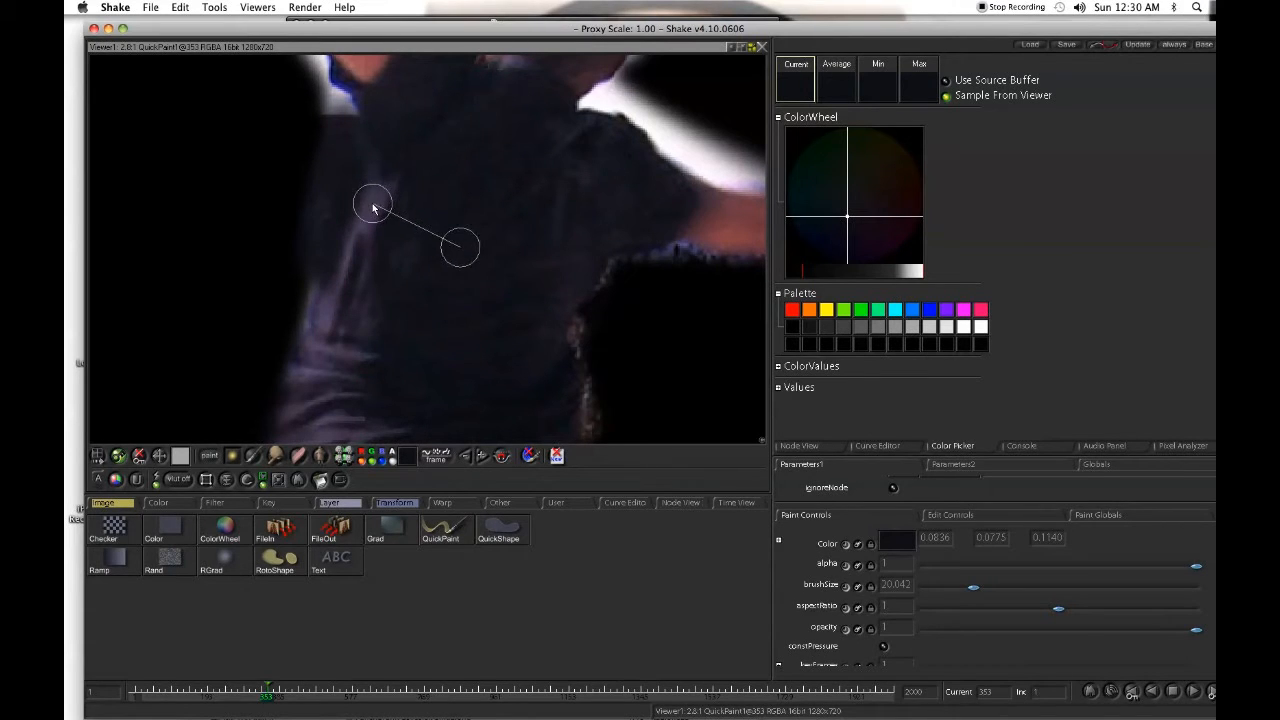
{"action": "mouse_move", "coordinate": [344, 208]}
{"action": "left_mouse_down"}
{"action": "mouse_move", "coordinate": [534, 209]}
{"action": "mouse_move", "coordinate": [510, 203]}
{"action": "mouse_move", "coordinate": [451, 257]}
{"action": "mouse_move", "coordinate": [449, 162]}
{"action": "mouse_move", "coordinate": [473, 162]}
{"action": "mouse_move", "coordinate": [455, 180]}
{"action": "mouse_move", "coordinate": [445, 251]}
{"action": "left_mouse_up"}
{"action": "mouse_move", "coordinate": [535, 198]}
{"action": "left_mouse_down"}
{"action": "mouse_move", "coordinate": [512, 215]}
{"action": "mouse_move", "coordinate": [160, 278]}
{"action": "left_mouse_up"}
- Return to the node tree and display the whole Over2 composite at frame 353 to check the painted matte
{"action": "left_click", "coordinate": [799, 445]}
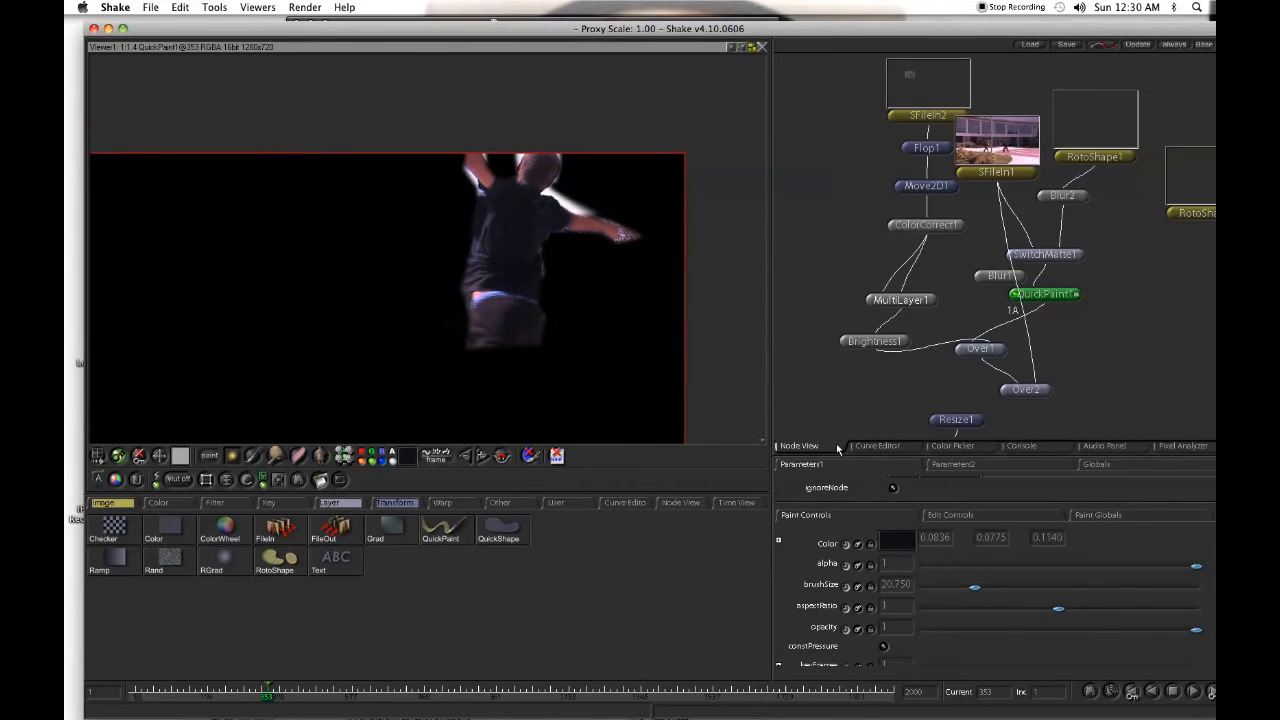
{"action": "left_click", "coordinate": [1023, 391]}
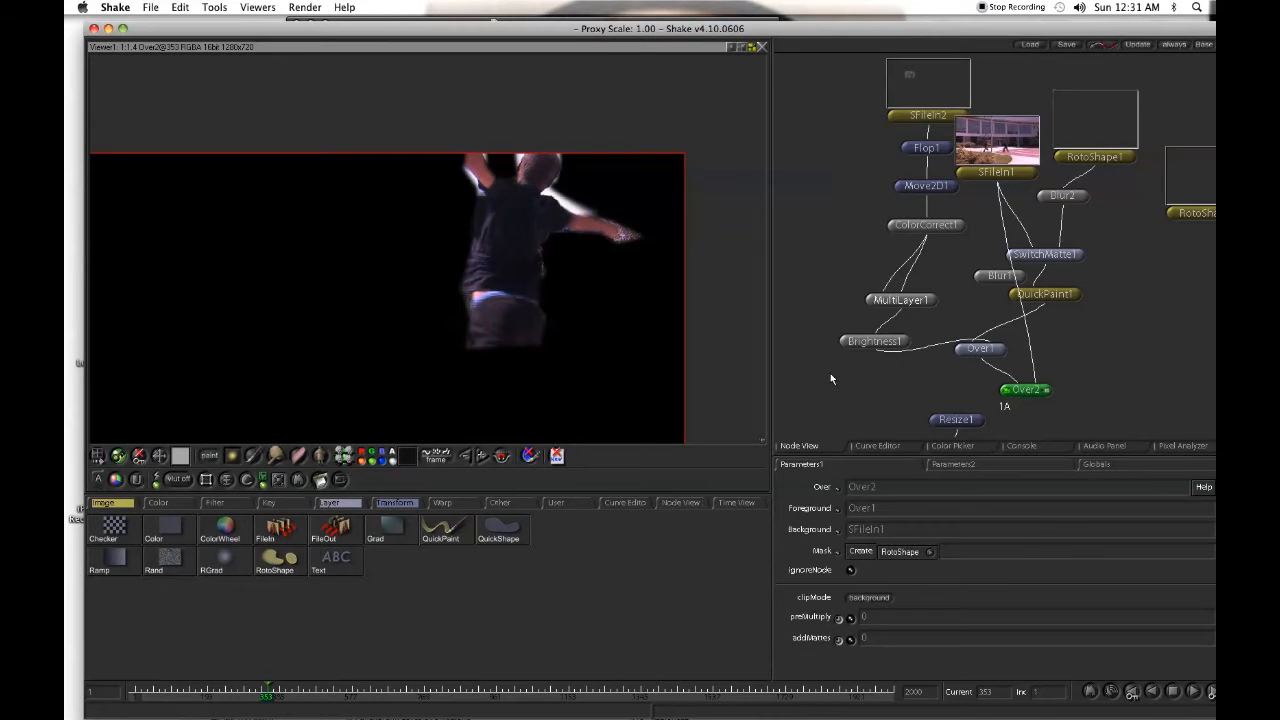
{"action": "left_click_drag", "start_coordinate": [639, 355], "coordinate": [686, 271]}
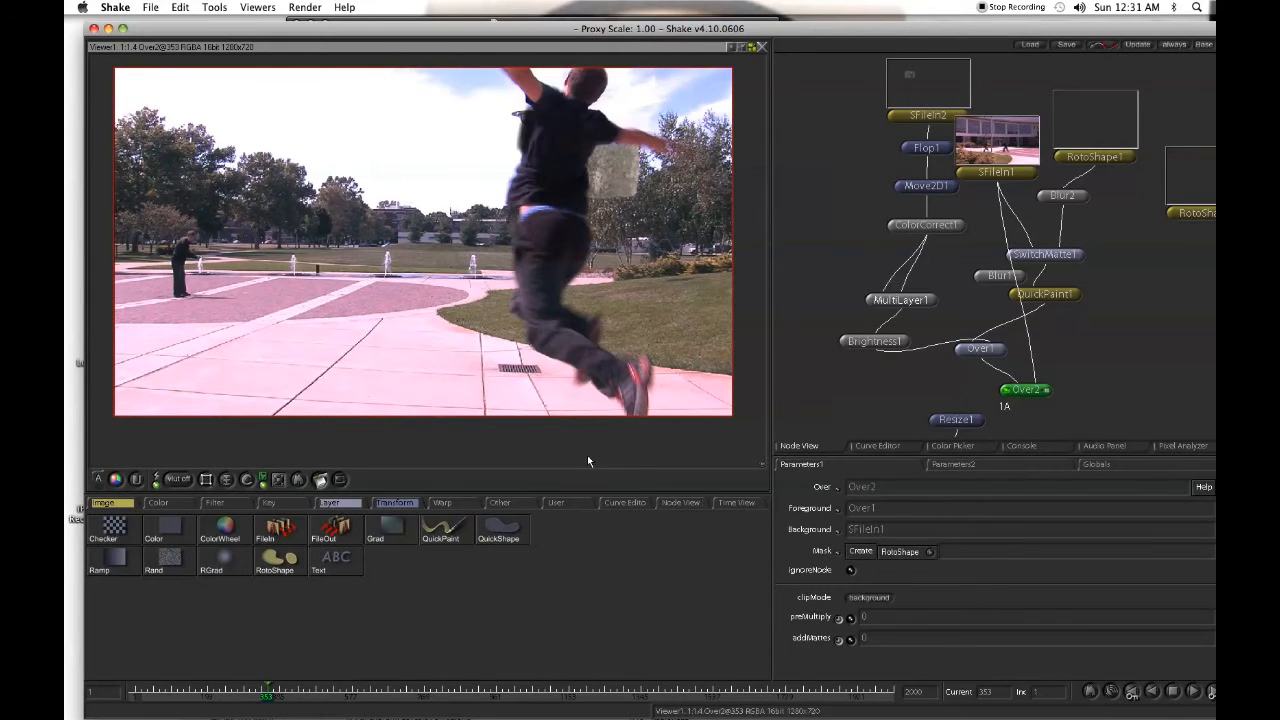
- Reposition RotoShape1's upper-body shape downward at frame 449, and down toward the tree at frame 387
{"action": "left_click", "coordinate": [1133, 157]}
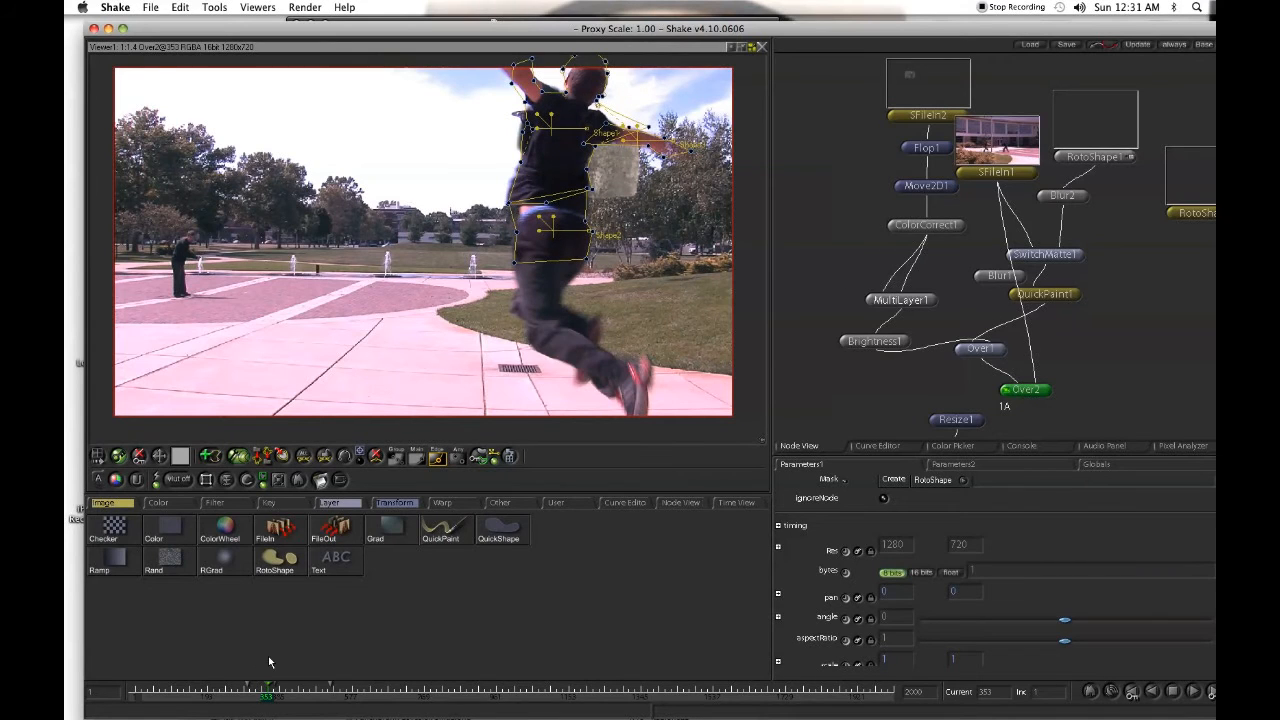
{"action": "key", "text": "shift+Right"}
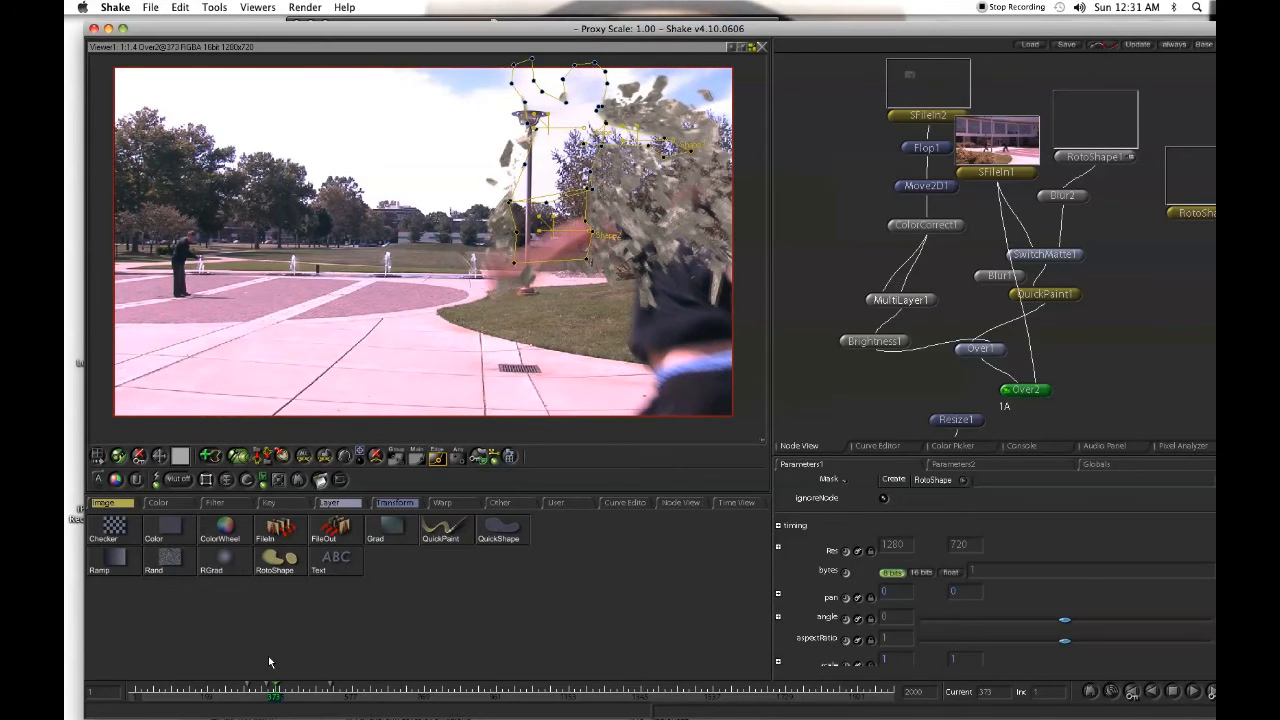
{"action": "left_click", "coordinate": [304, 694]}
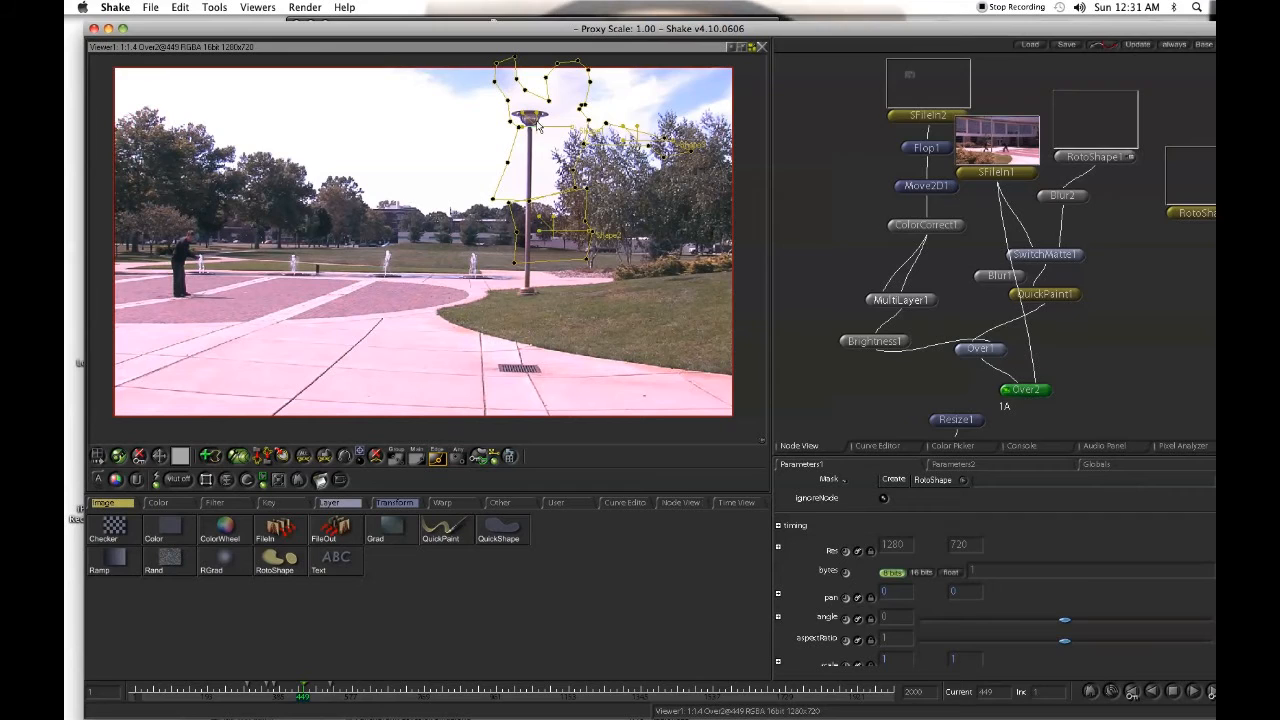
{"action": "left_click_drag", "start_coordinate": [541, 125], "coordinate": [552, 135]}
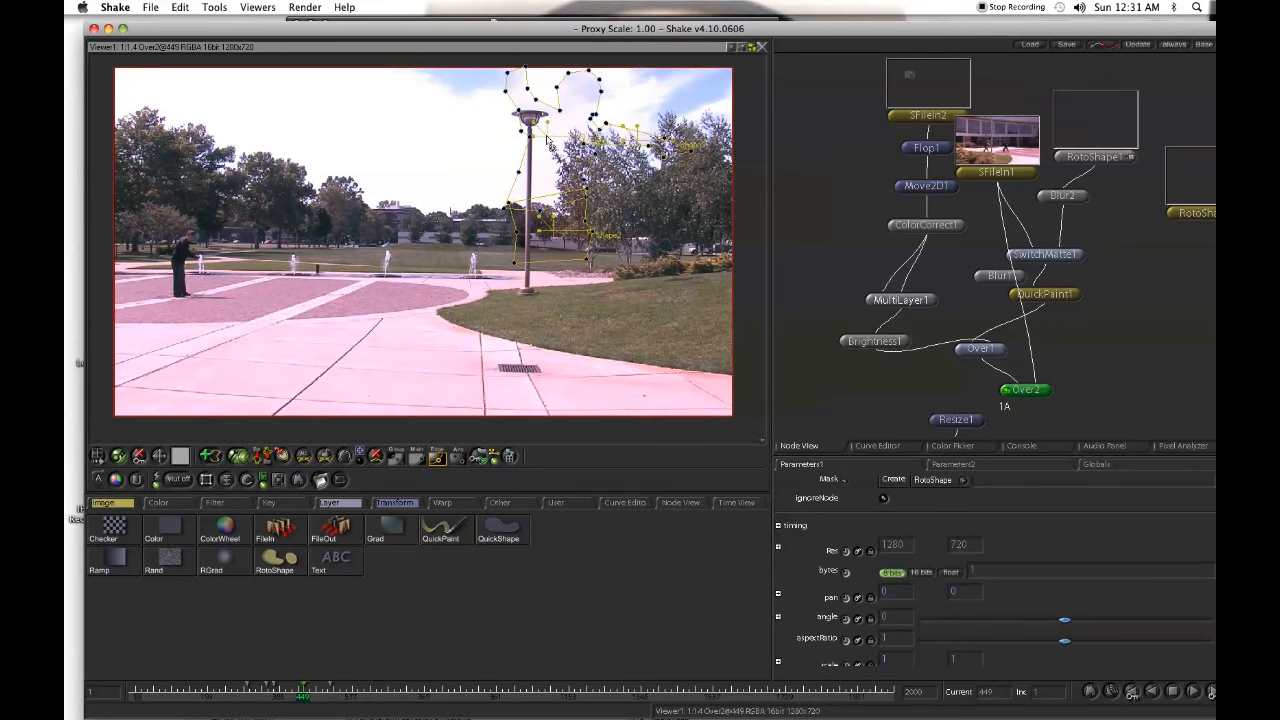
{"action": "left_click_drag", "start_coordinate": [546, 158], "coordinate": [549, 161]}
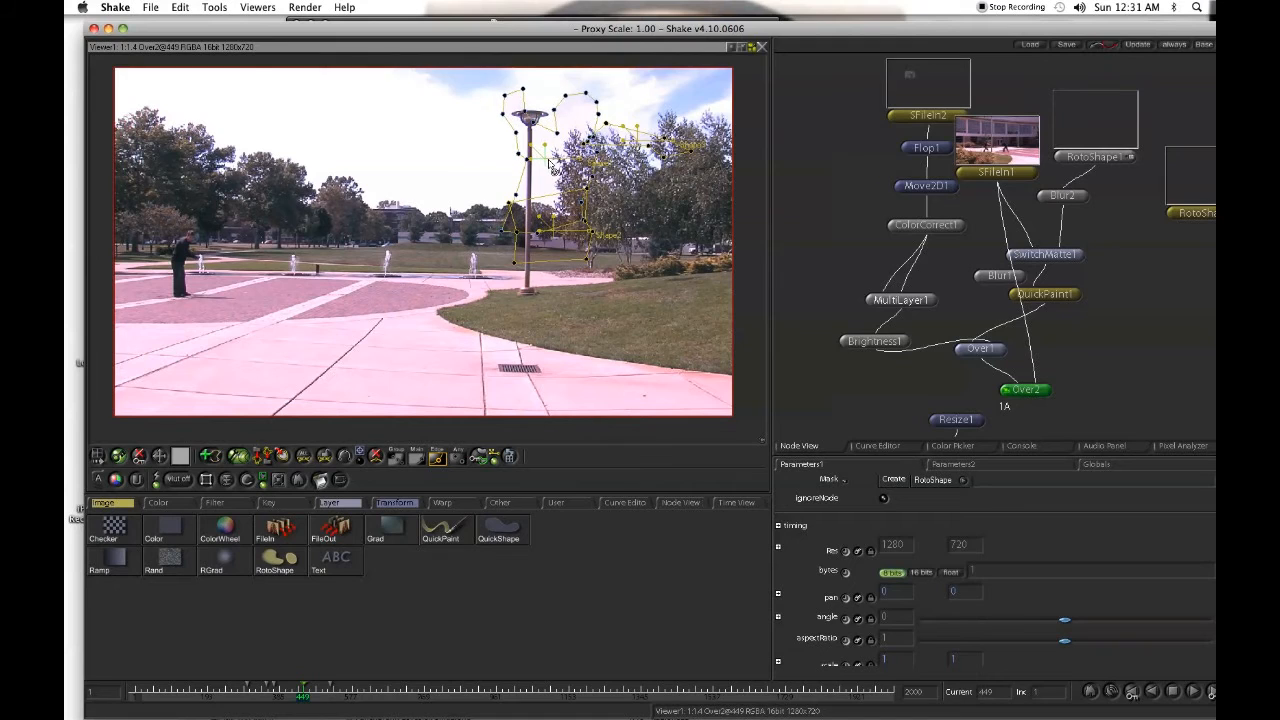
{"action": "left_click", "coordinate": [282, 689]}
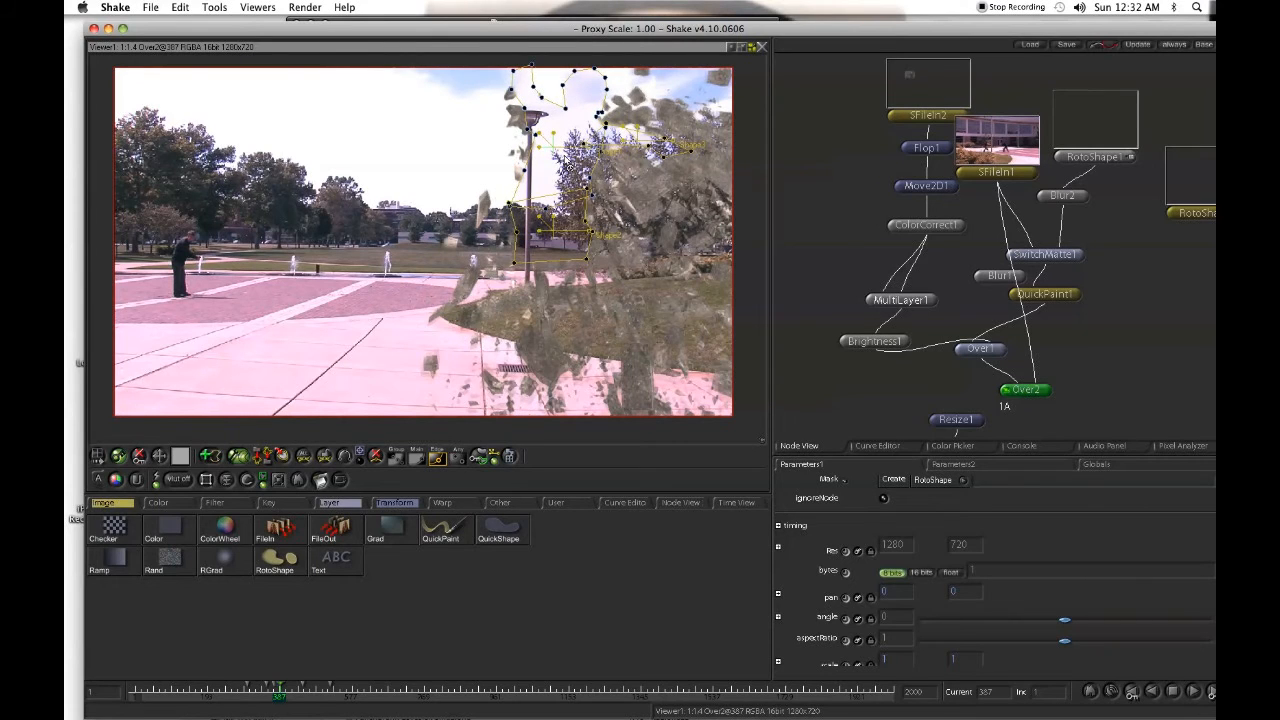
{"action": "left_click_drag", "start_coordinate": [561, 160], "coordinate": [575, 169]}
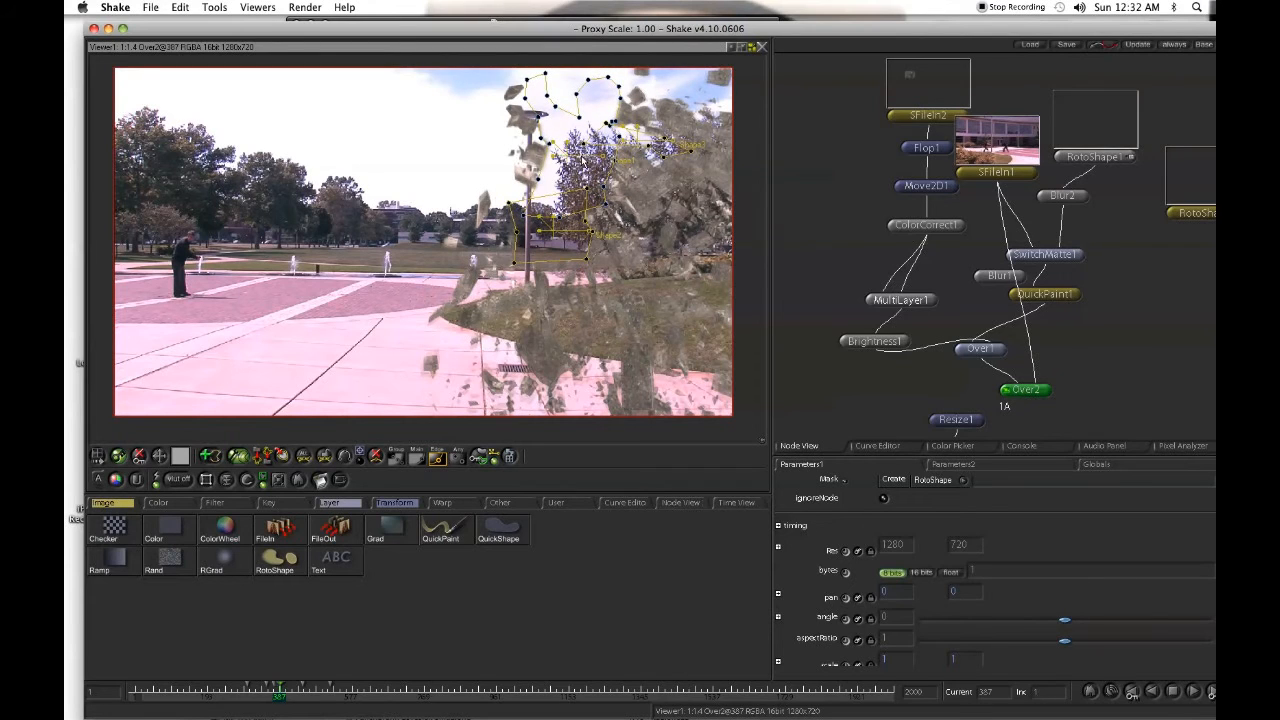
- At frame 415, group the main and edge points and rework the upper-body outline's points just below the lamp head
{"action": "left_click", "coordinate": [291, 692]}
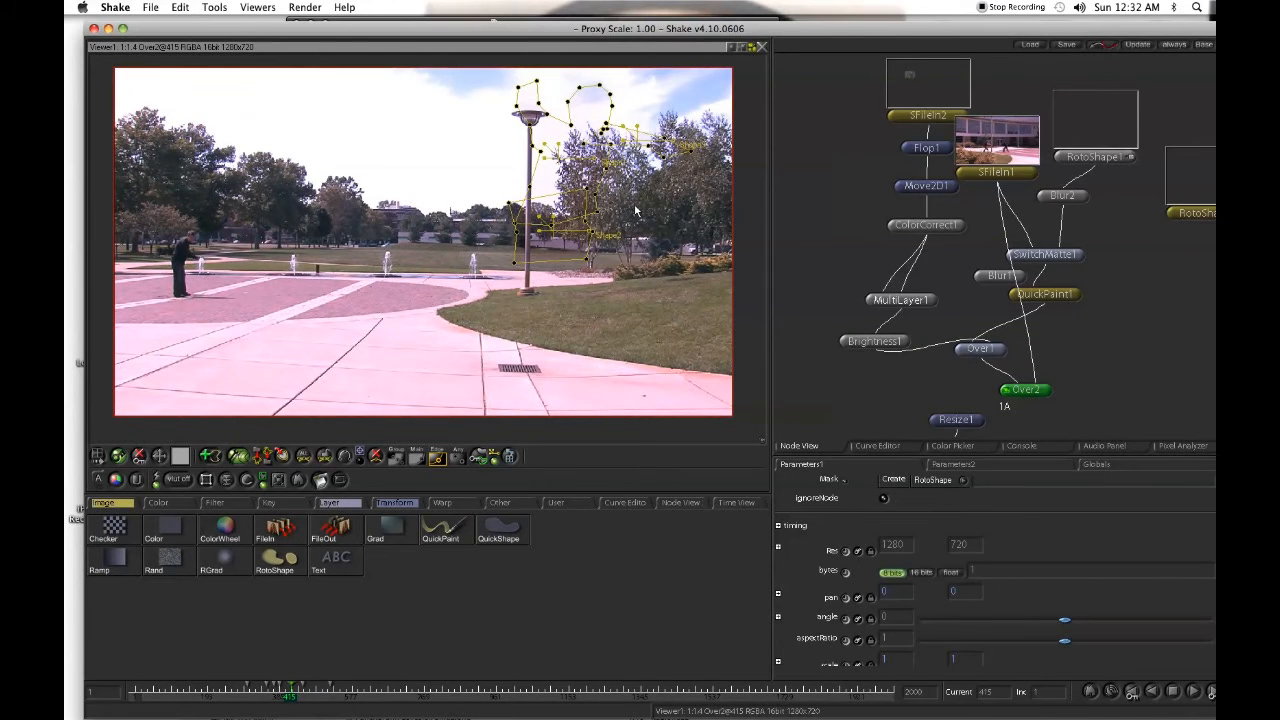
{"action": "left_click_drag", "start_coordinate": [591, 208], "coordinate": [817, 180]}
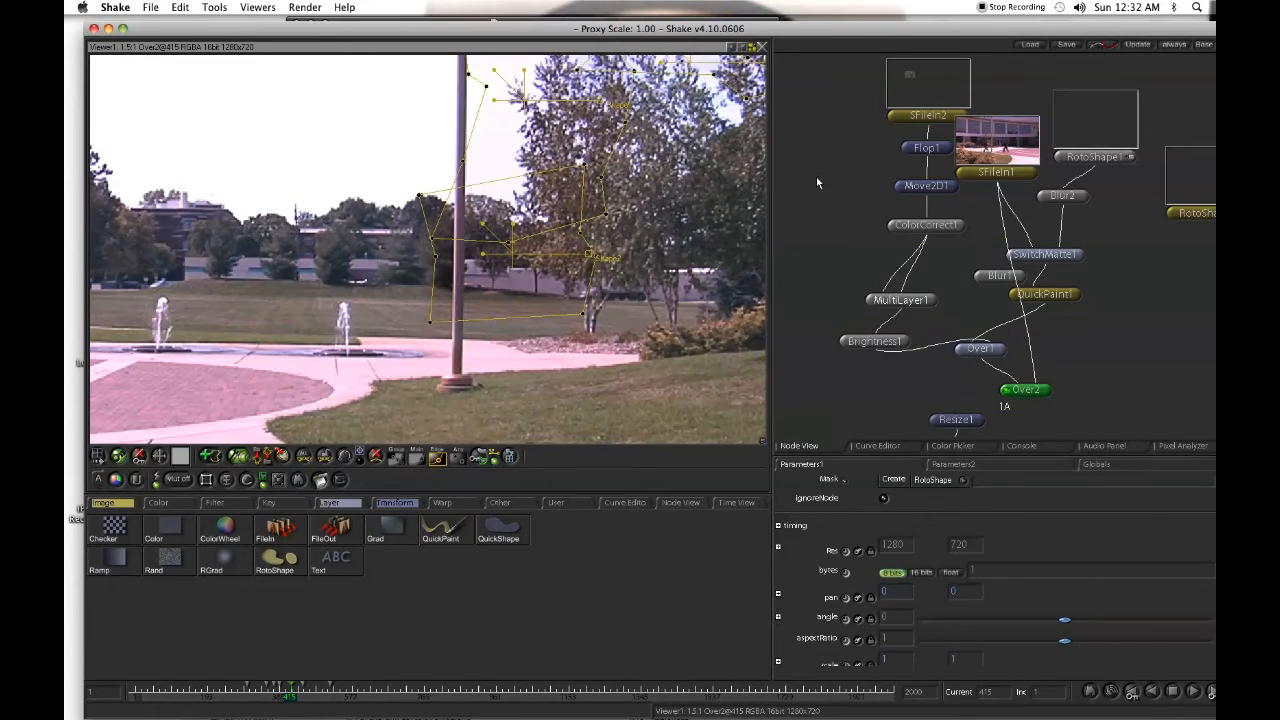
{"action": "left_click", "coordinate": [464, 162]}
{"action": "left_click", "coordinate": [397, 457]}
{"action": "left_click_drag", "start_coordinate": [501, 115], "coordinate": [496, 279]}
{"action": "left_click_drag", "start_coordinate": [463, 239], "coordinate": [420, 247]}
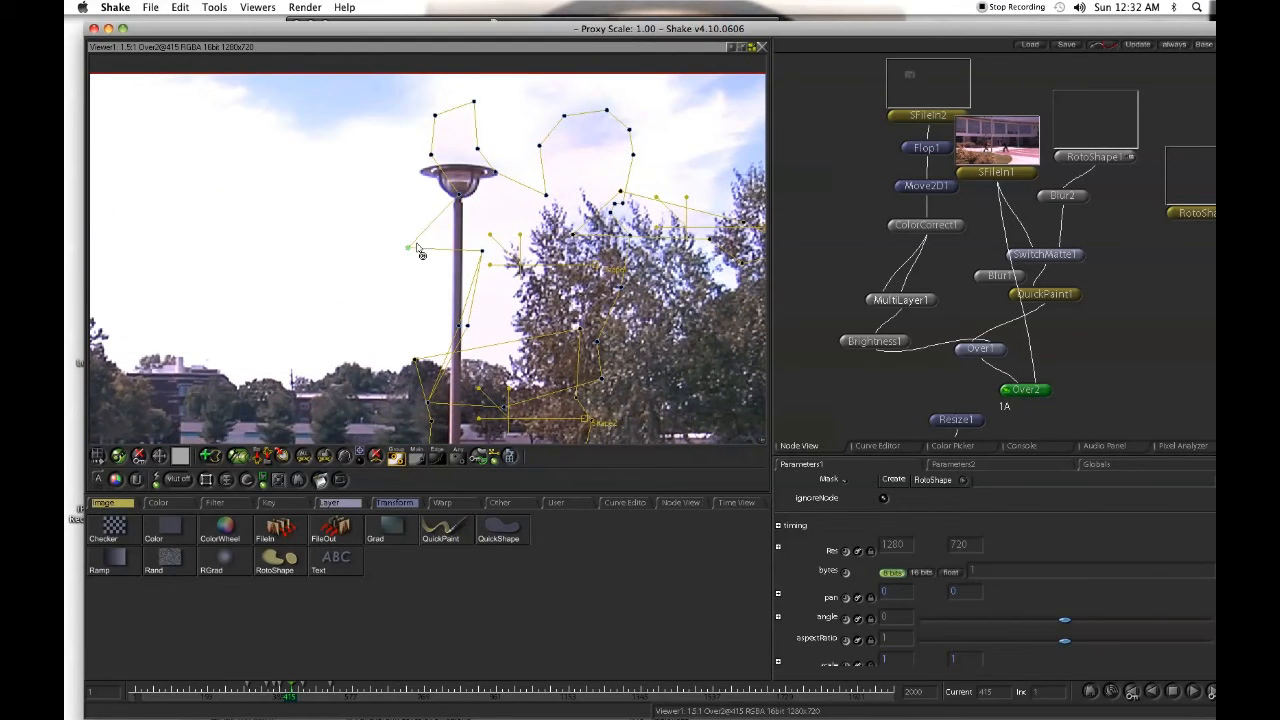
{"action": "key", "text": "Delete"}
- Pull the upper-body shape's lower corner points and the waist shape's side point to the right at frame 415
{"action": "left_click_drag", "start_coordinate": [544, 298], "coordinate": [243, 341]}
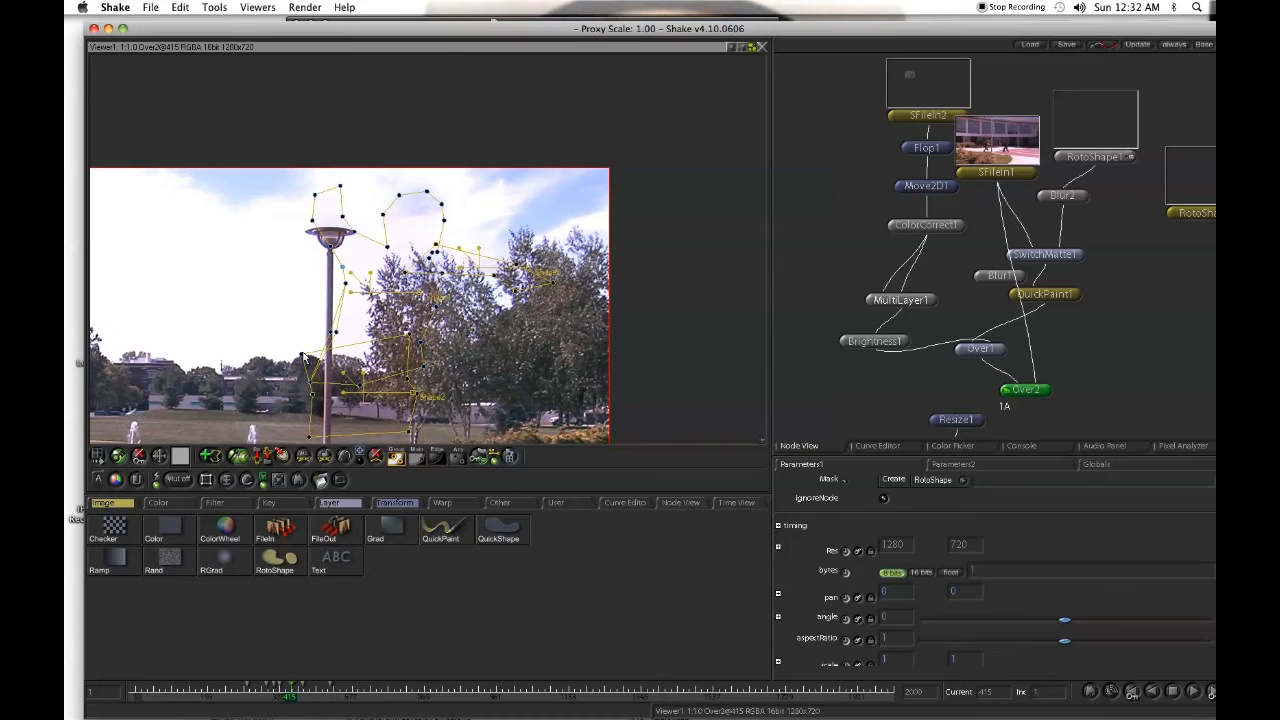
{"action": "left_click_drag", "start_coordinate": [303, 357], "coordinate": [329, 357]}
{"action": "left_click_drag", "start_coordinate": [415, 381], "coordinate": [427, 376]}
{"action": "left_click", "coordinate": [311, 384]}
{"action": "left_click_drag", "start_coordinate": [312, 384], "coordinate": [322, 386]}
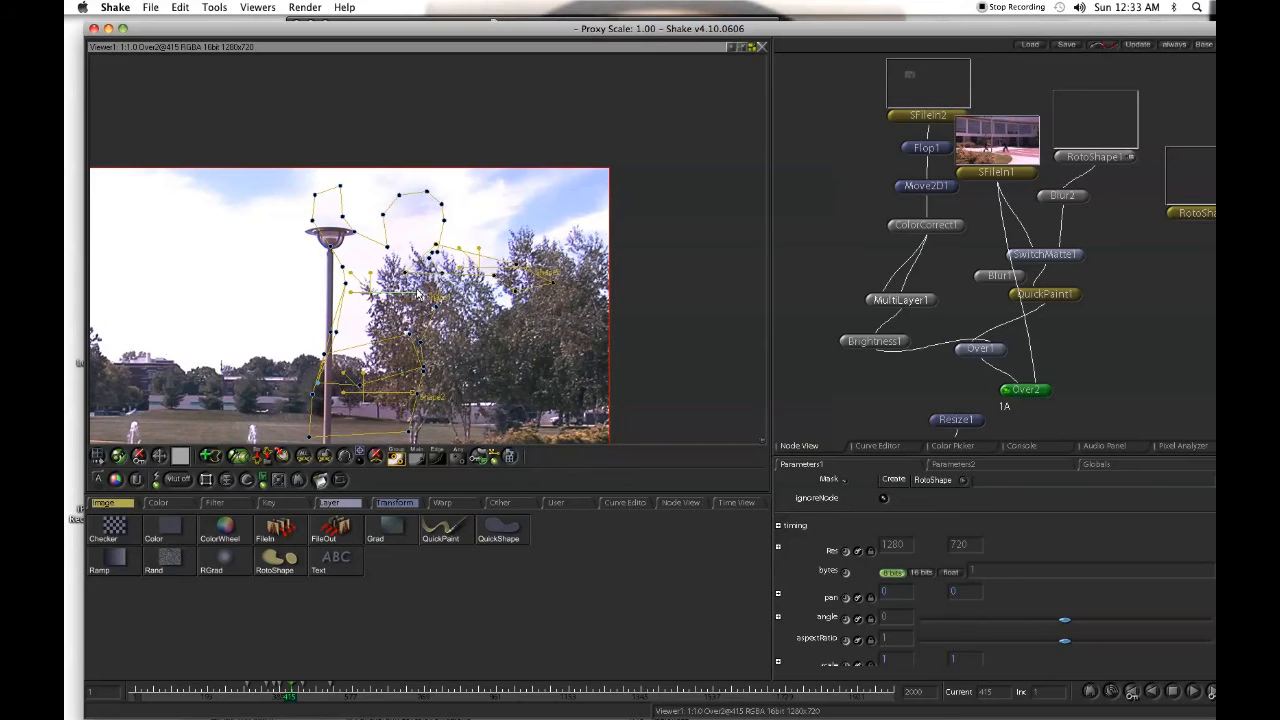
- Fine-tune the upper-body shape's neck point and the side point beside the lamp post at frame 415
{"action": "left_click_drag", "start_coordinate": [479, 225], "coordinate": [502, 225]}
{"action": "left_click_drag", "start_coordinate": [479, 298], "coordinate": [506, 277]}
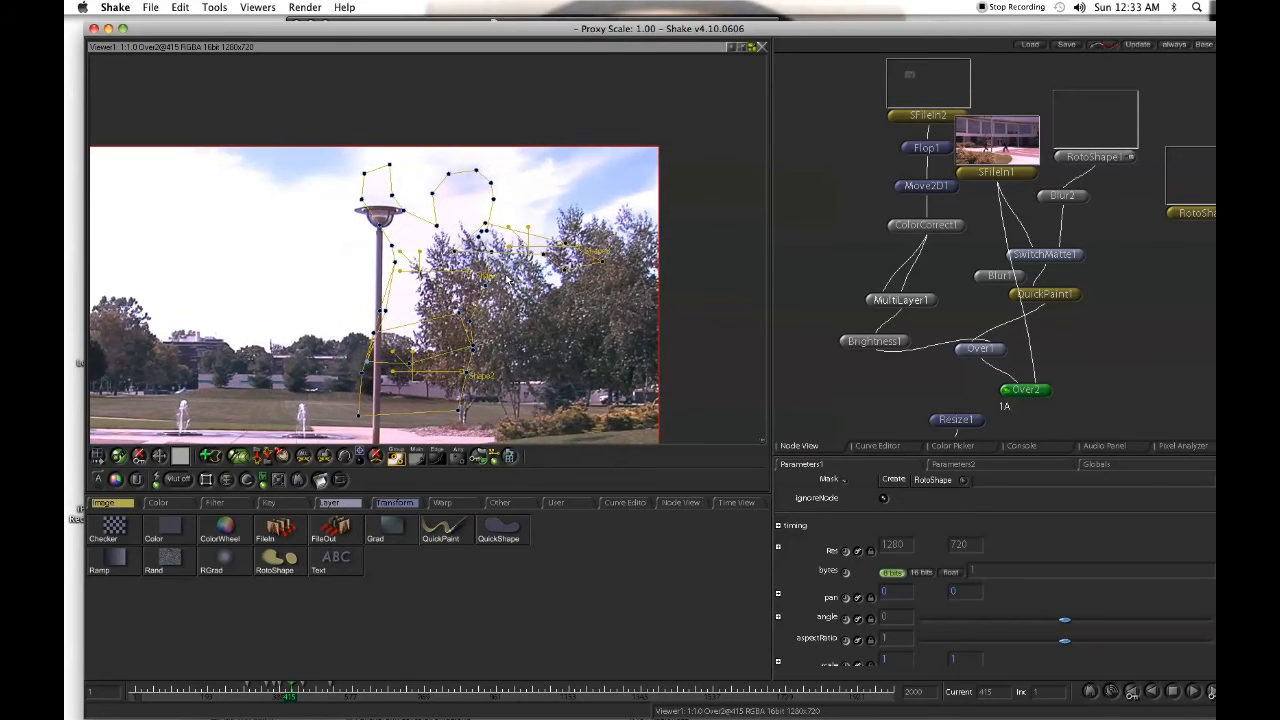
{"action": "scroll", "coordinate": [505, 280], "scroll_direction": "down", "scroll_amount": 5}
{"action": "scroll", "coordinate": [505, 280], "scroll_direction": "up", "scroll_amount": 5}
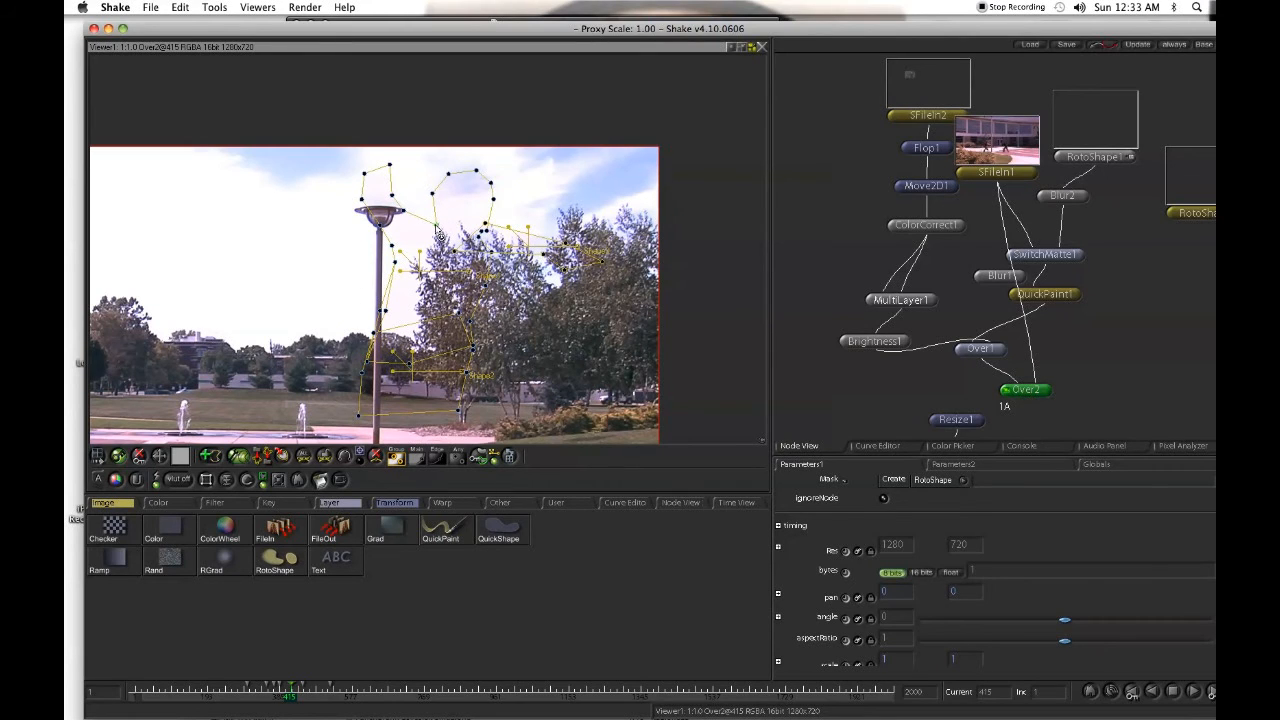
{"action": "left_click_drag", "start_coordinate": [430, 219], "coordinate": [428, 215]}
{"action": "left_click_drag", "start_coordinate": [385, 311], "coordinate": [380, 314]}
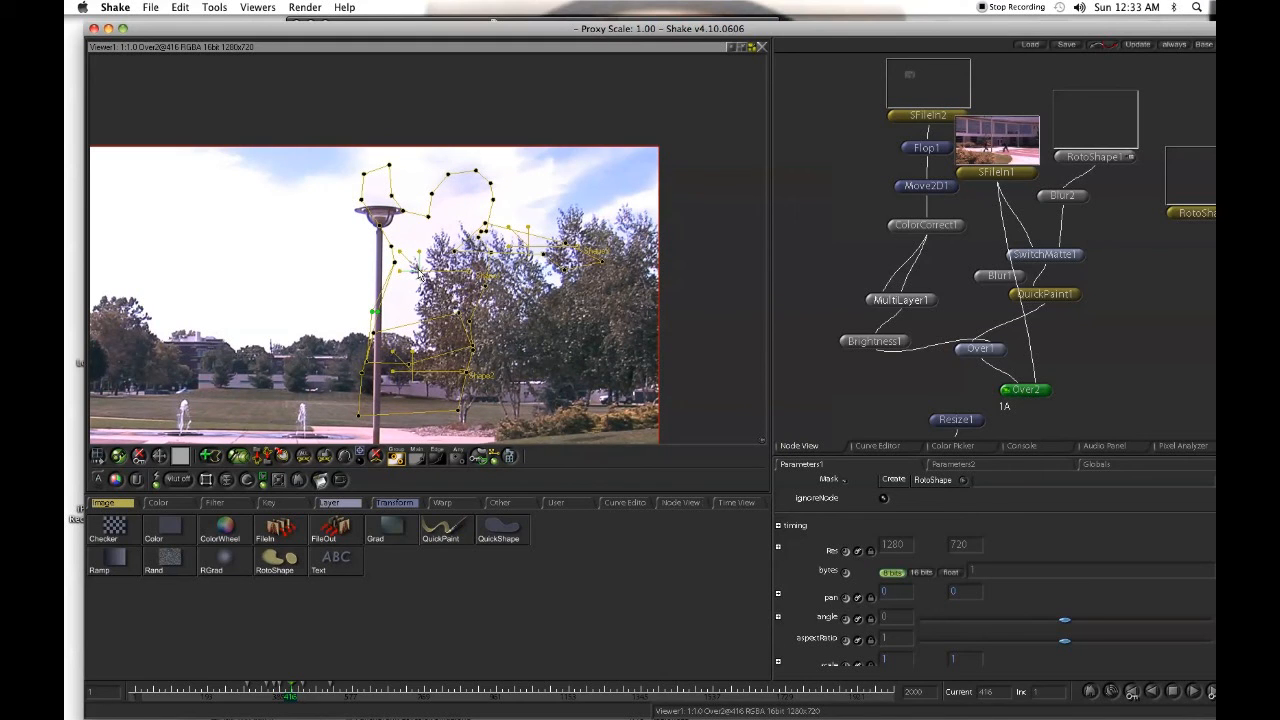
- At frame 416, move the upper-body shape off the image and draw a new closed ten-point shape from the lamp post across the trees
{"action": "left_click_drag", "start_coordinate": [420, 272], "coordinate": [773, 45]}
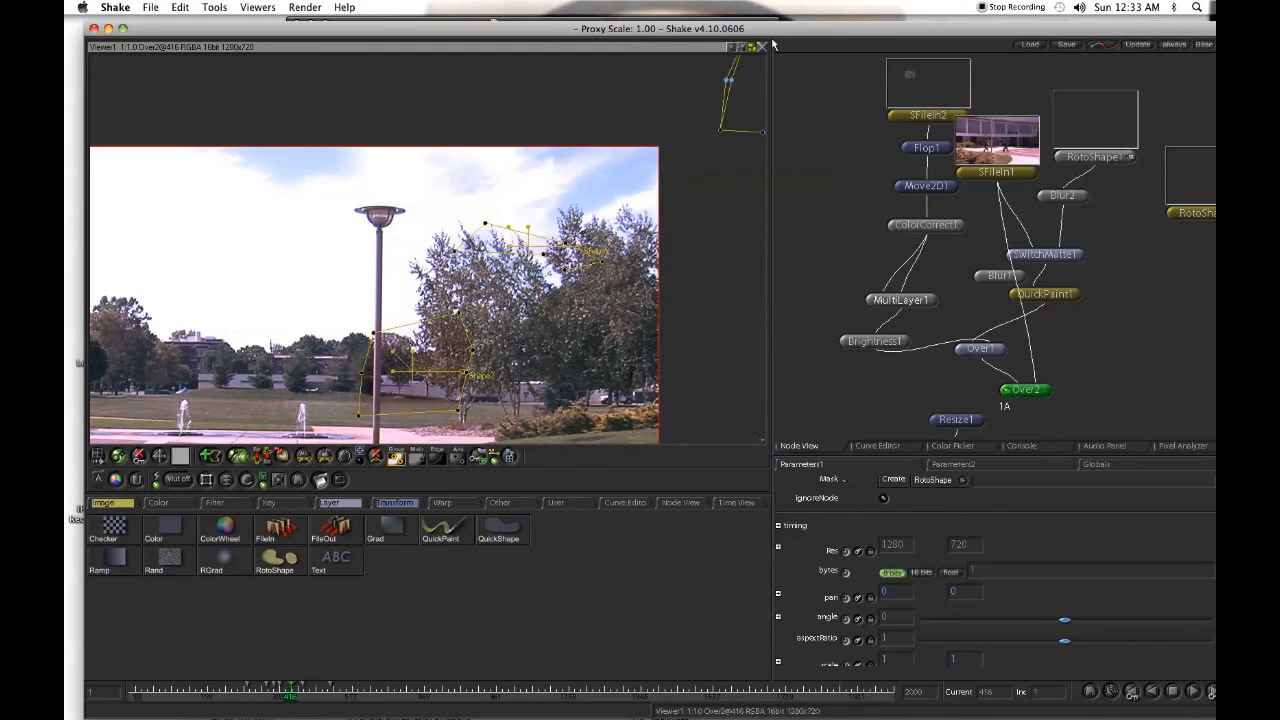
{"action": "left_click", "coordinate": [210, 457]}
{"action": "left_click", "coordinate": [393, 207]}
{"action": "left_click", "coordinate": [375, 272]}
{"action": "left_click", "coordinate": [428, 281]}
{"action": "left_click", "coordinate": [453, 299]}
{"action": "left_click", "coordinate": [510, 302]}
{"action": "left_click", "coordinate": [569, 343]}
{"action": "left_click", "coordinate": [572, 320]}
{"action": "left_click", "coordinate": [531, 218]}
{"action": "left_click", "coordinate": [535, 178]}
{"action": "left_click", "coordinate": [468, 183]}
{"action": "left_click", "coordinate": [393, 208]}
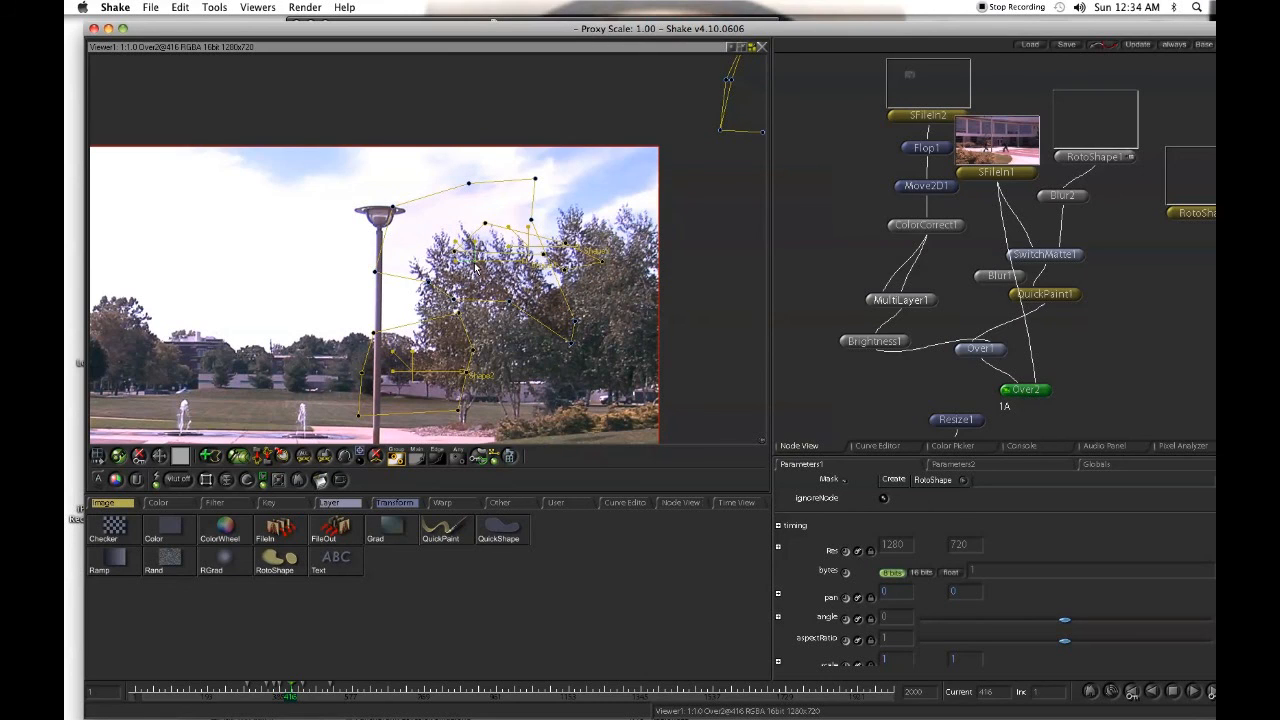
- Move the new shape above the image at frame 415 and return to frame 416
{"action": "key", "text": "Left"}
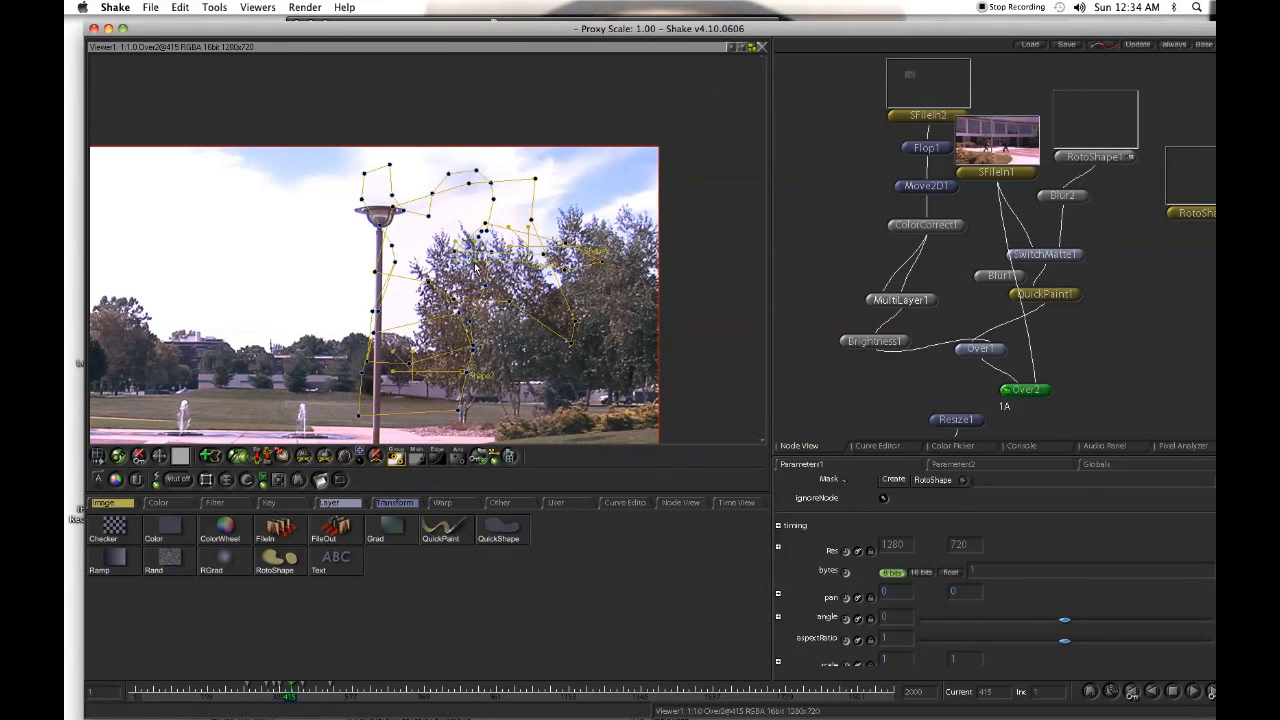
{"action": "left_click_drag", "start_coordinate": [477, 269], "coordinate": [530, 5]}
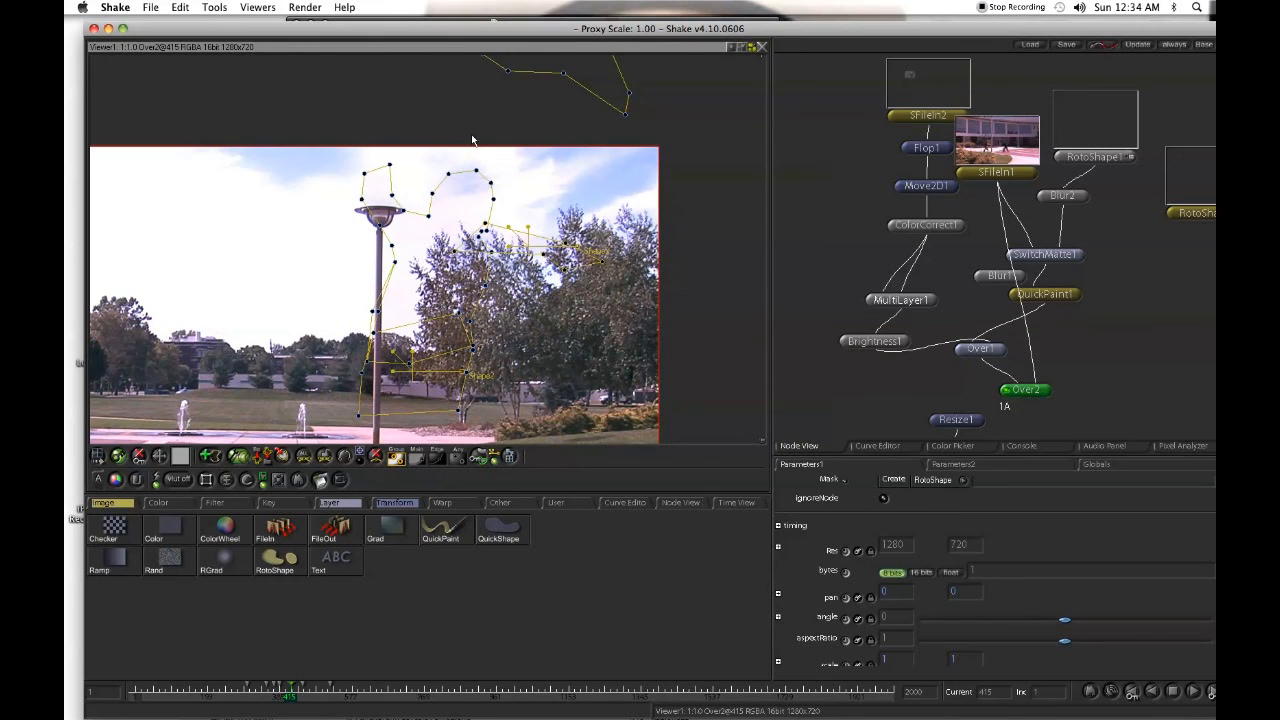
{"action": "key", "text": "Right"}
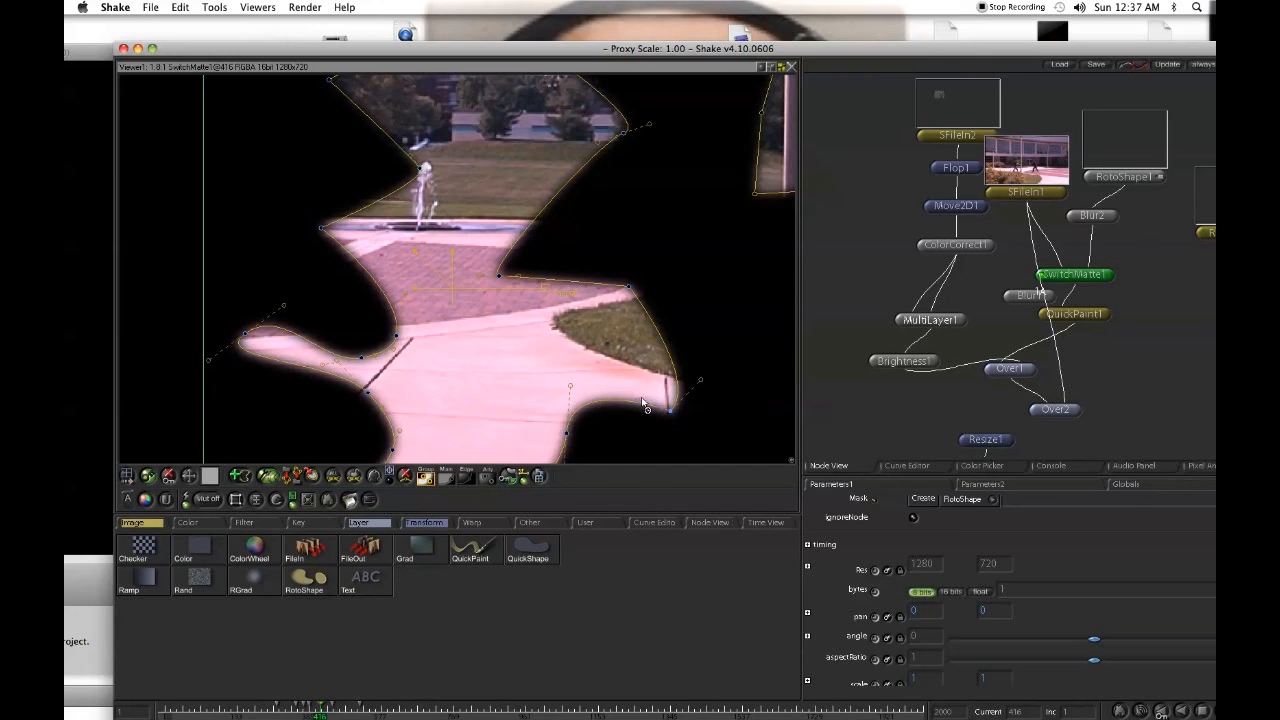
- Swing the tangent of the matte shape's lower-edge point over the pavement to reshape the curve at frame 416
{"action": "left_click_drag", "start_coordinate": [649, 383], "coordinate": [678, 451]}
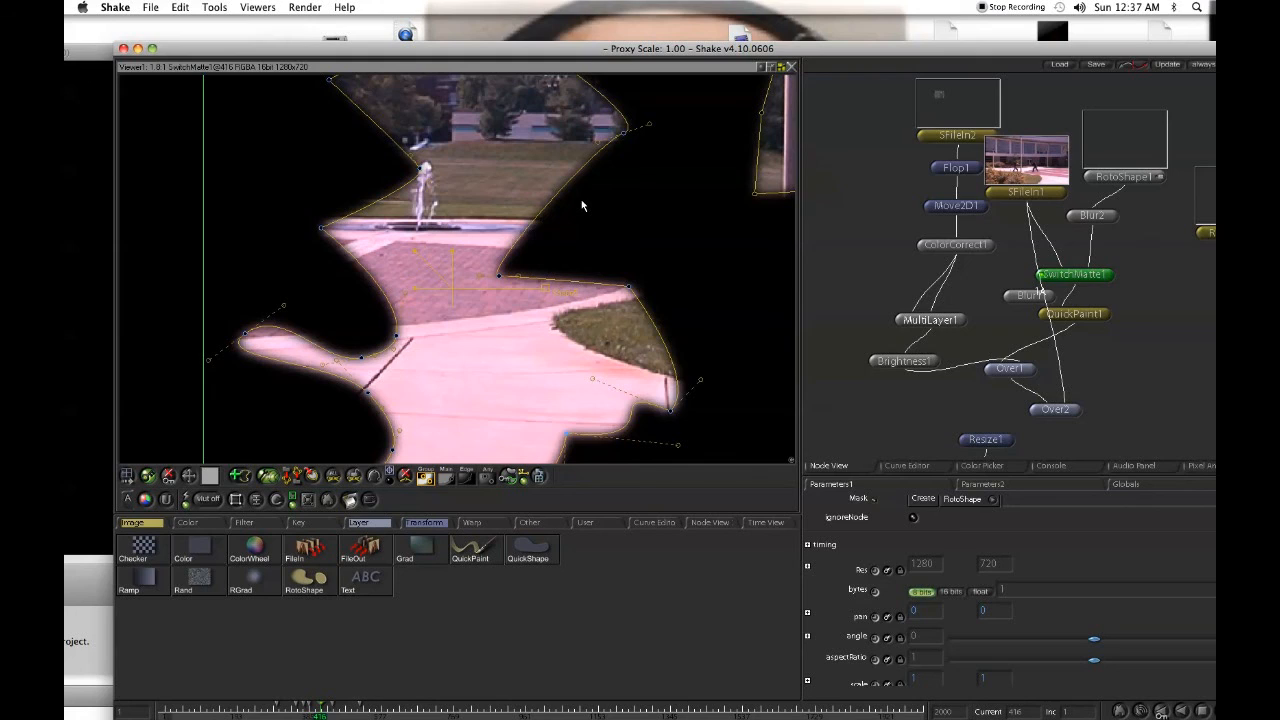